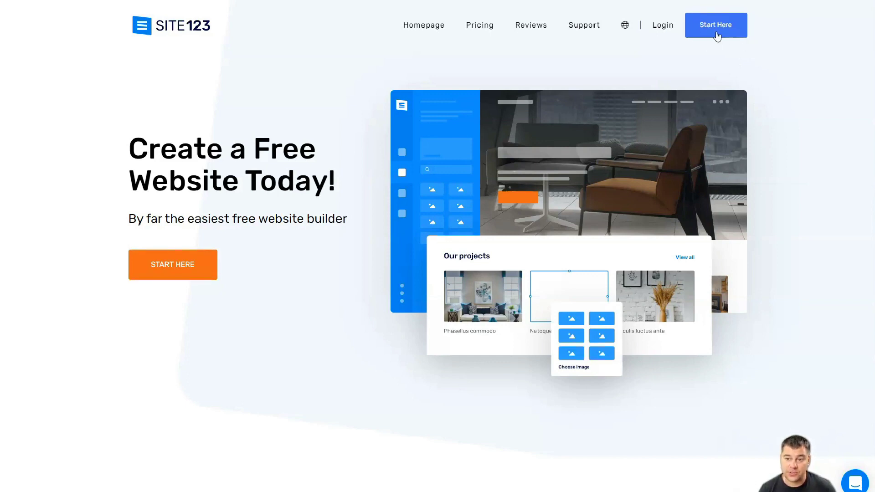
- Scroll down the homepage past the template examples to the Fantastic Features section
scroll(355, 266, down, 5)
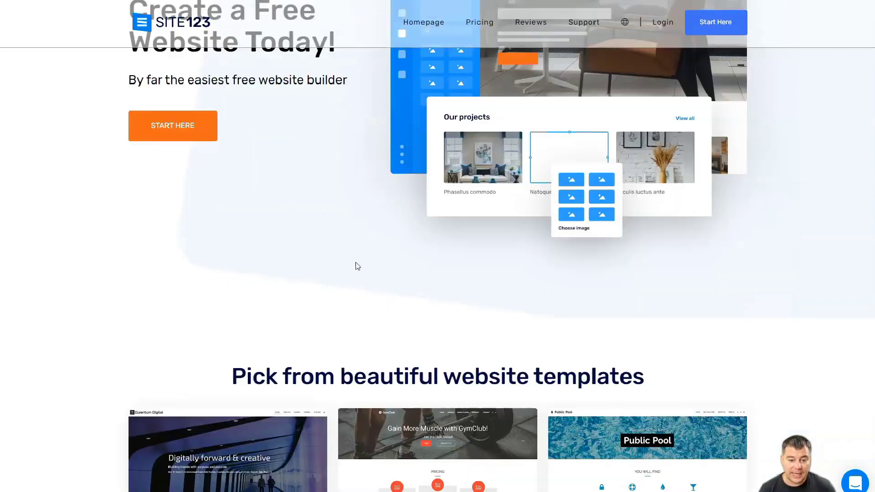
scroll(342, 190, down, 1)
scroll(92, 187, down, 1)
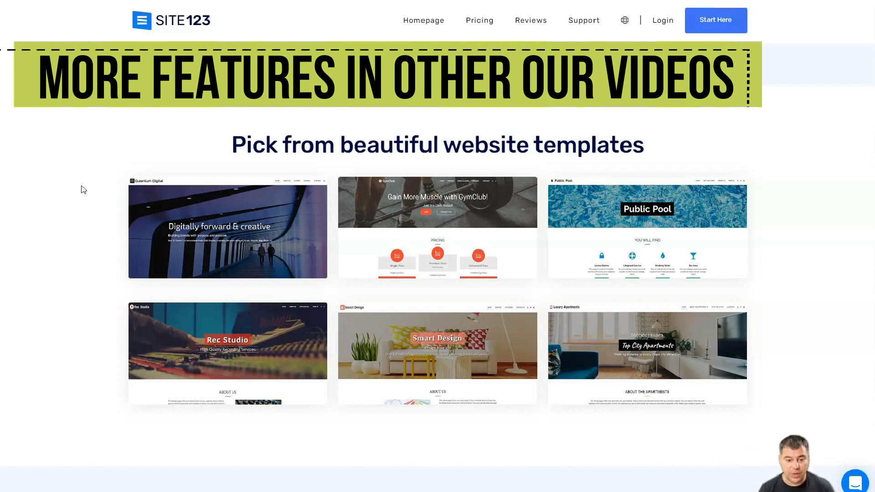
scroll(88, 191, down, 8)
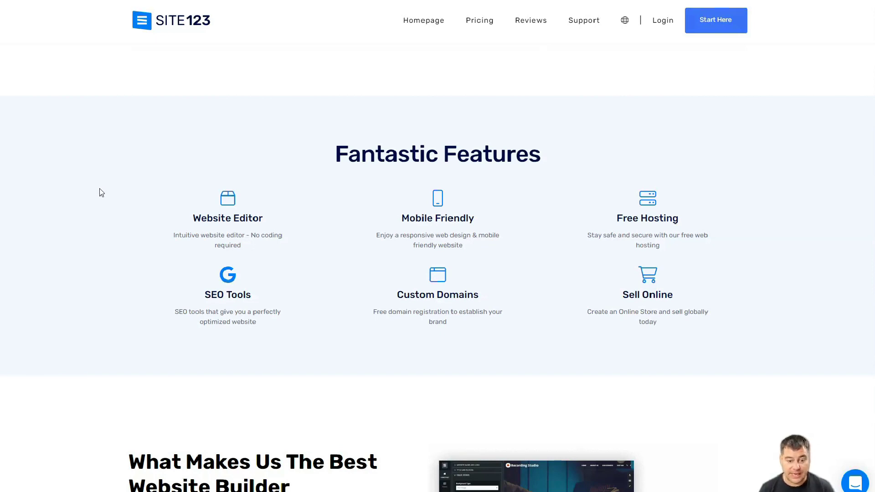
- Scroll through the remaining homepage sections down to the FAQ, then back toward the top
scroll(97, 188, down, 9)
scroll(97, 188, down, 7)
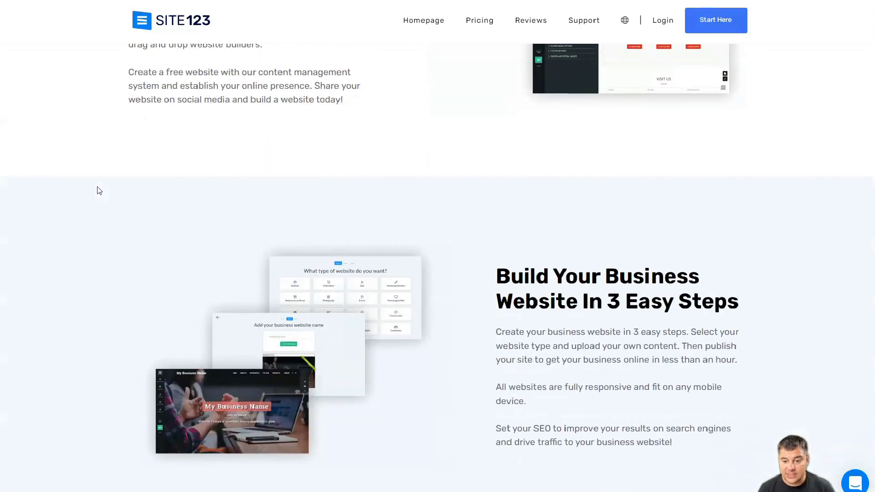
scroll(98, 188, up, 2)
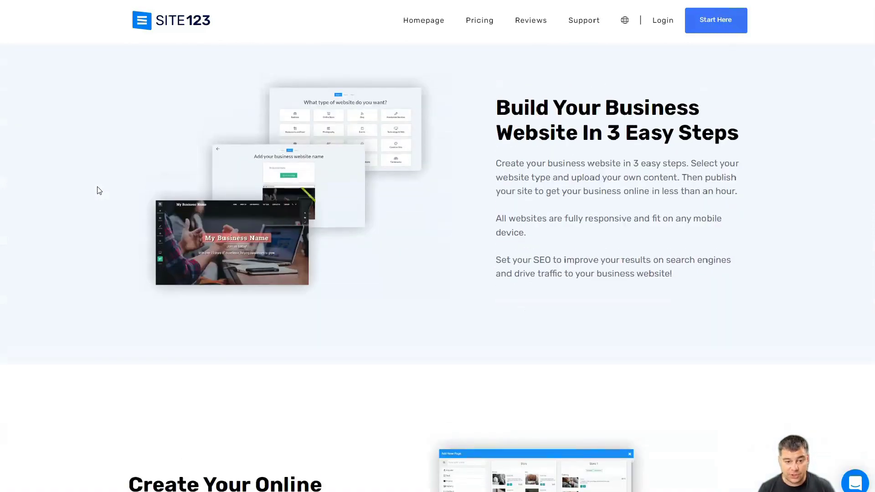
scroll(99, 190, down, 6)
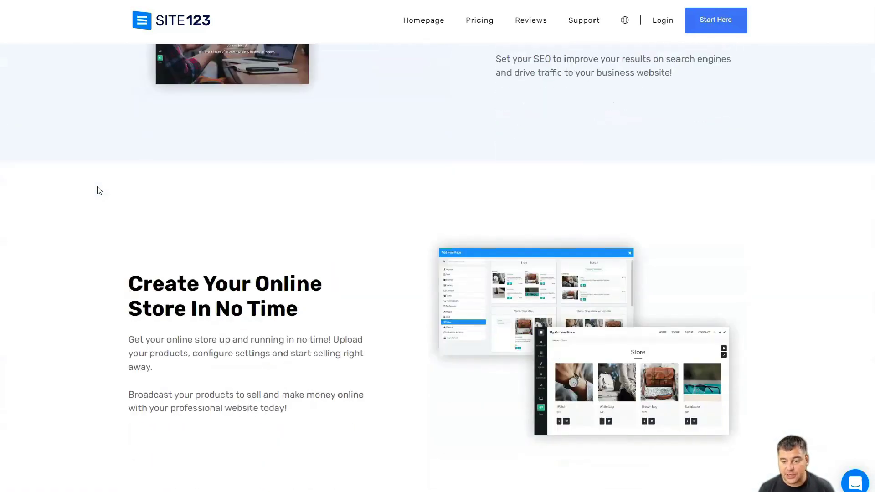
scroll(99, 190, down, 3)
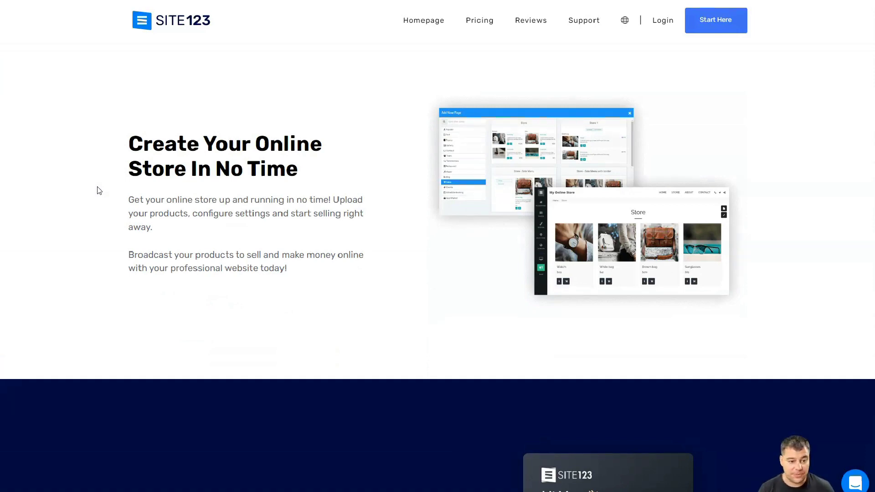
scroll(100, 190, down, 4)
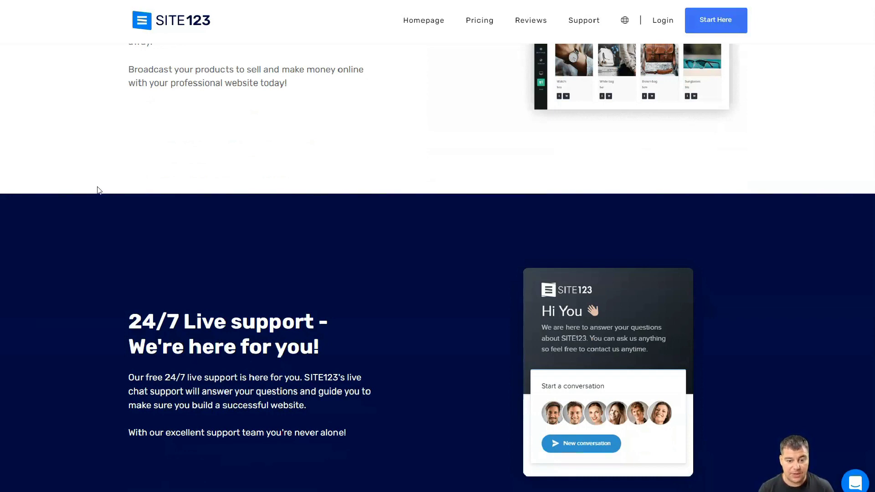
scroll(100, 190, down, 4)
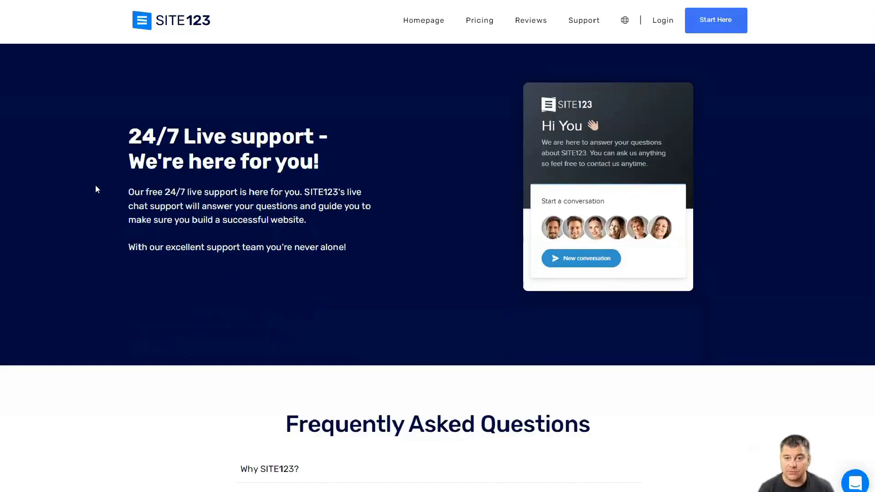
scroll(95, 186, up, 17)
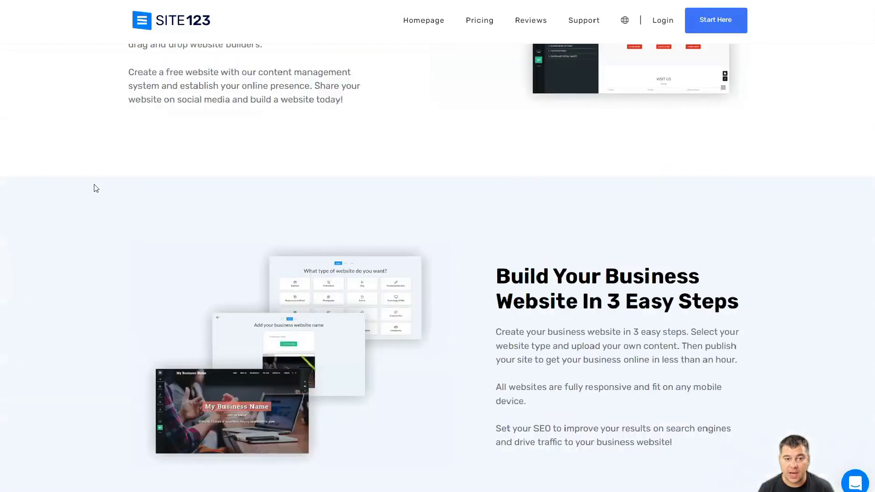
scroll(95, 188, up, 20)
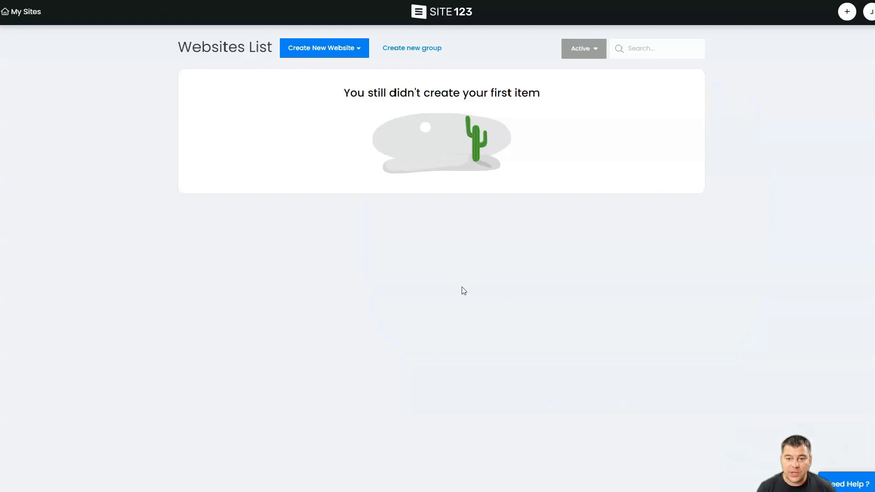
- Start creating a new website and pick Business as its website type
click(331, 54)
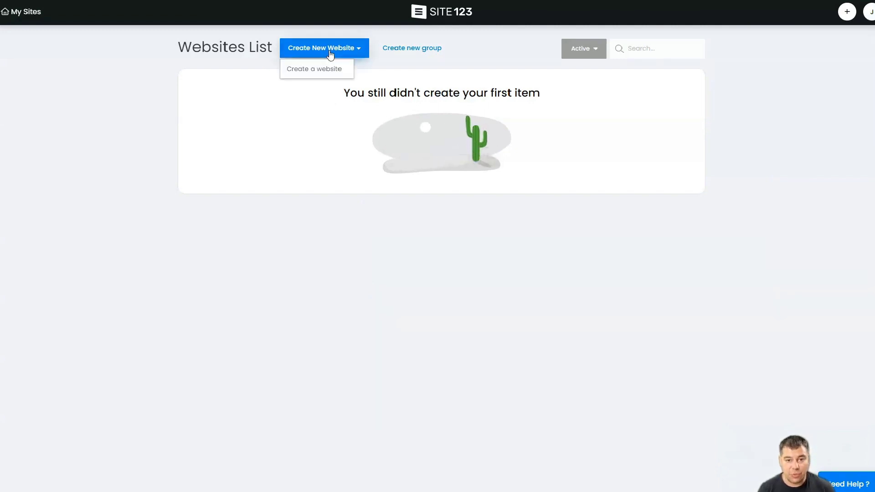
click(314, 67)
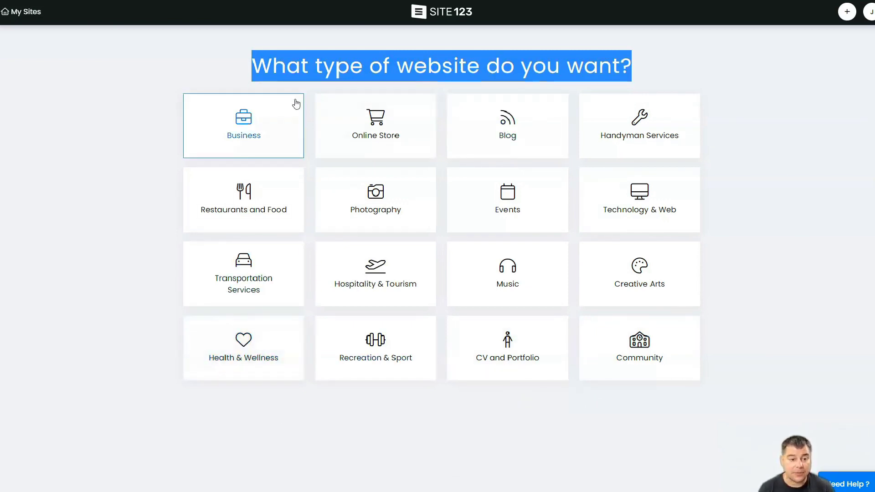
click(251, 124)
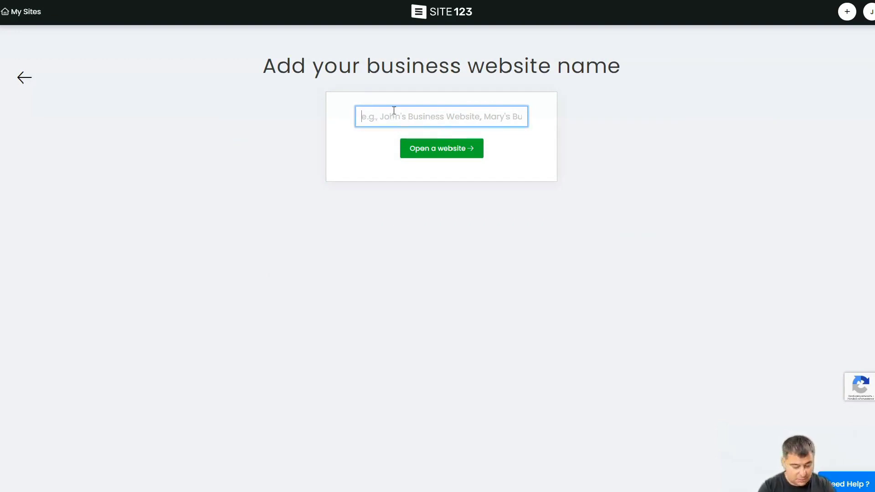
- Name the new Business website 'Best Business' and open it in the editor
text(Best)
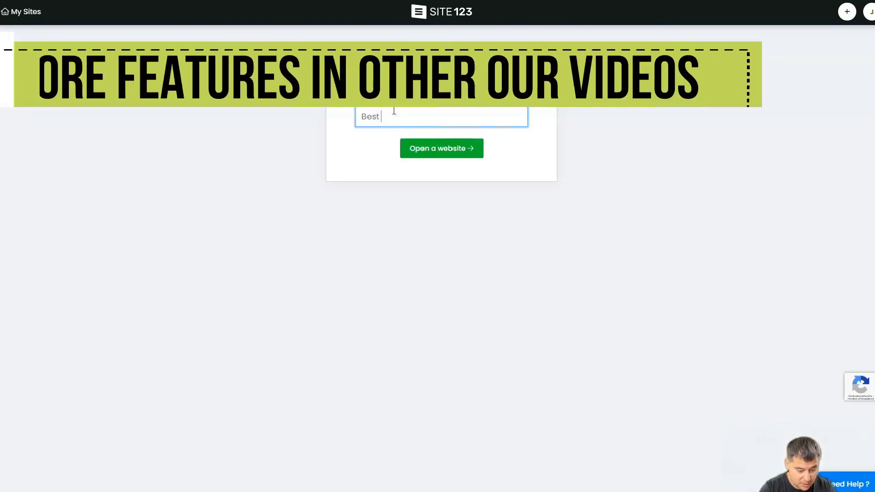
text( Business)
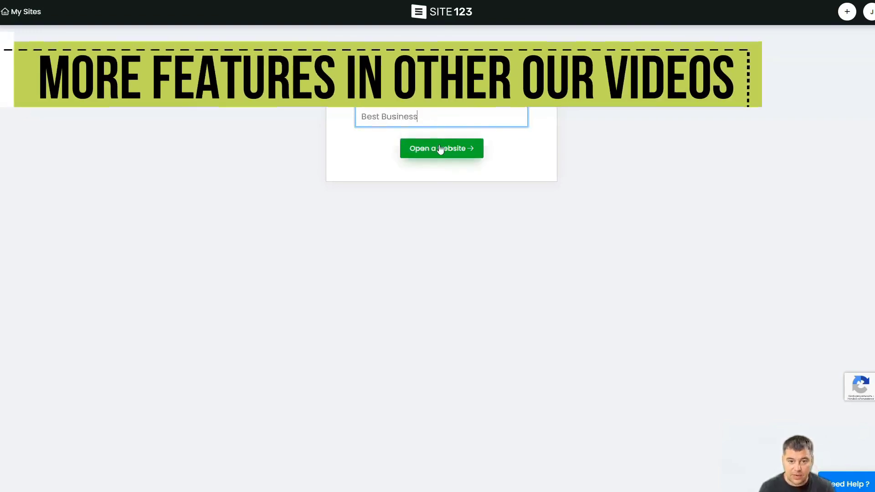
click(446, 152)
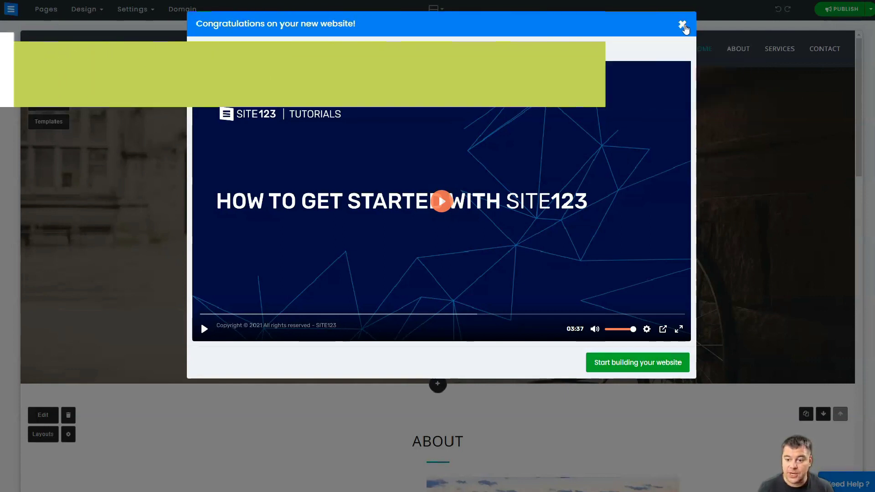
- Dismiss the welcome video, scroll through the new site, and bring up its Pages list
click(682, 25)
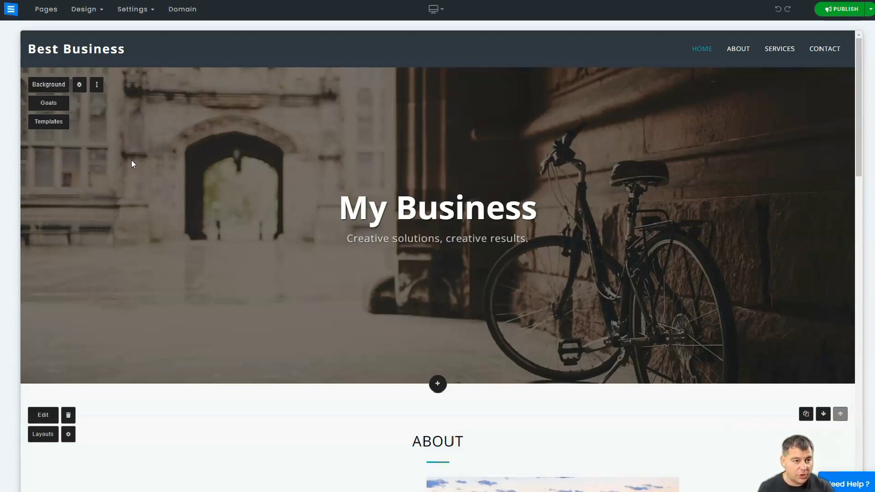
scroll(120, 146, down, 6)
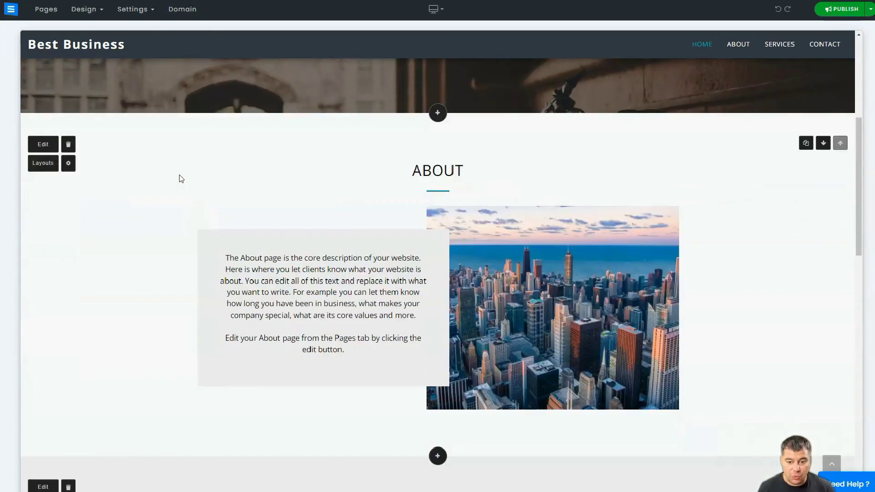
scroll(181, 179, down, 15)
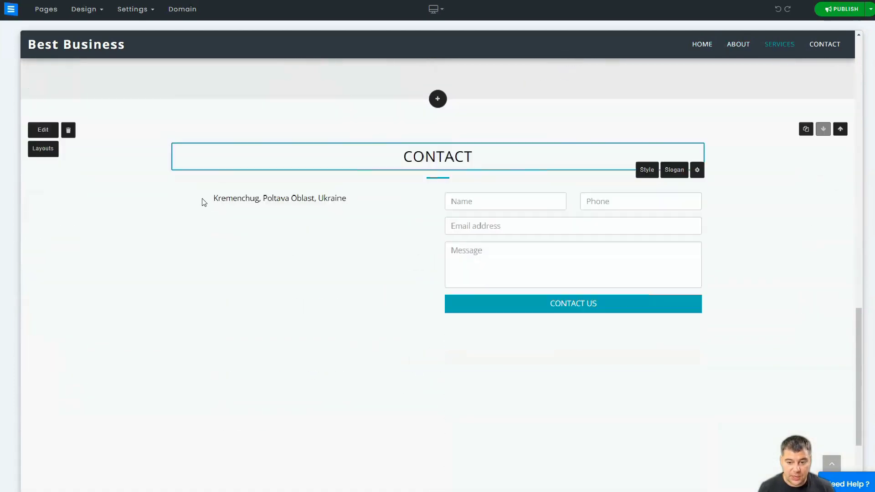
scroll(204, 201, down, 3)
scroll(228, 228, up, 3)
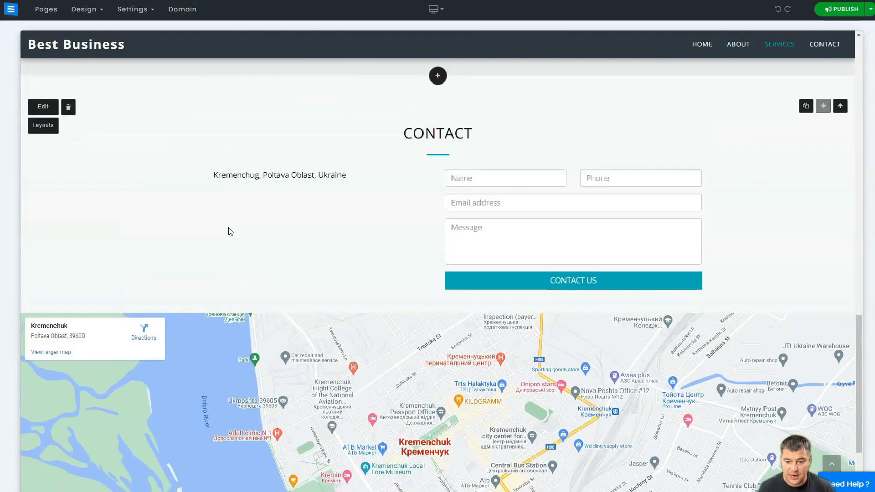
scroll(230, 232, up, 20)
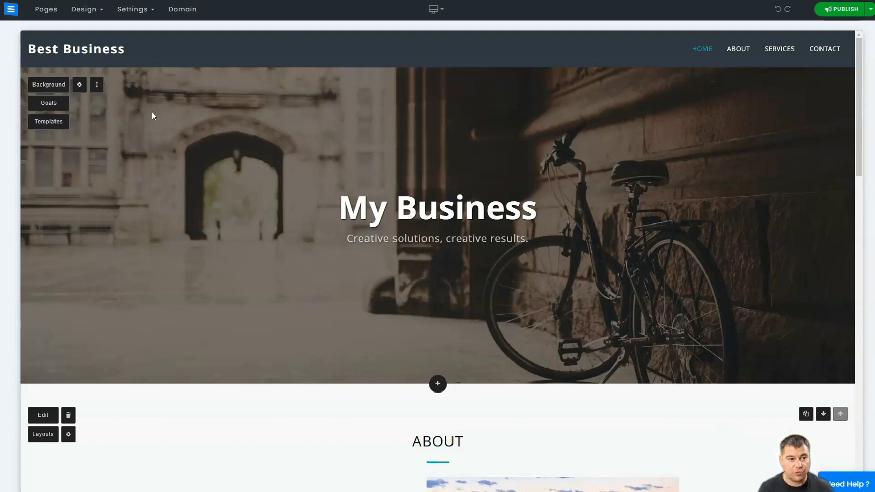
click(46, 10)
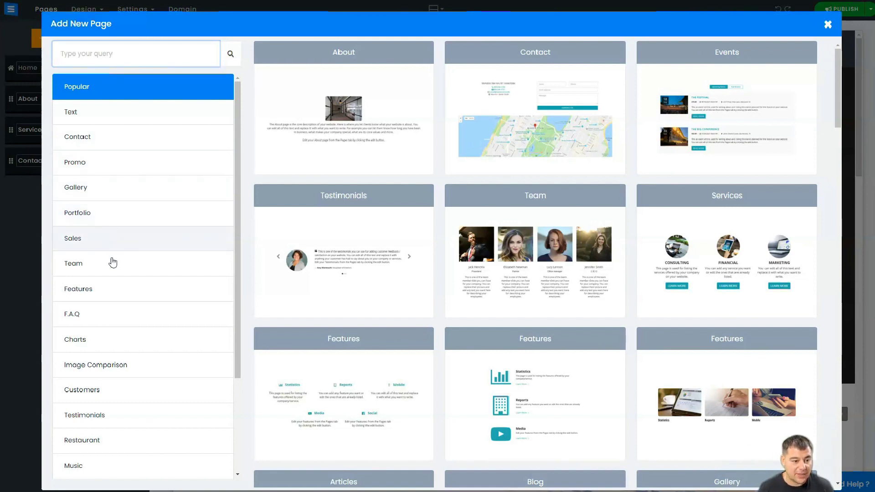
- Browse the page templates and add the photo-grid Gallery page to the site
scroll(113, 311, down, 2)
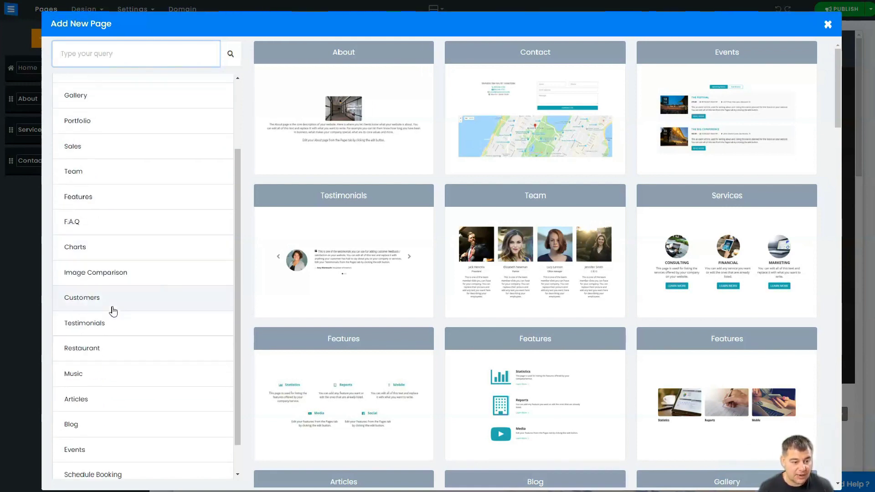
scroll(114, 255, down, 1)
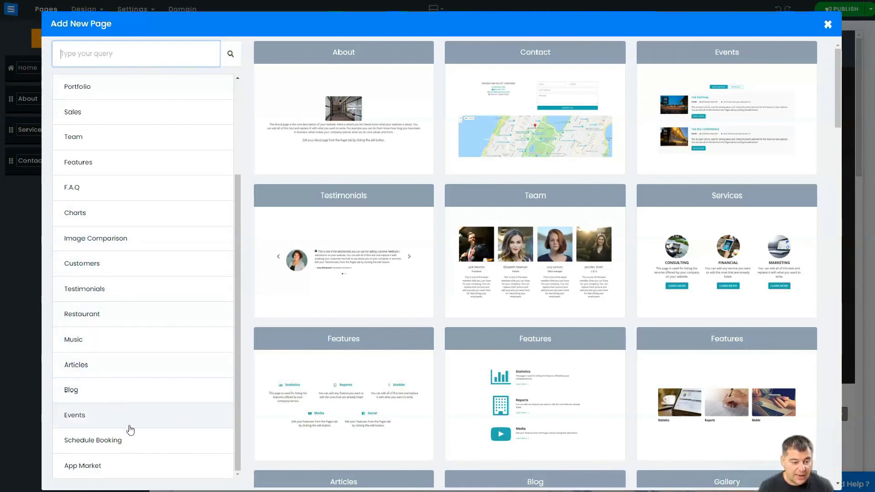
scroll(156, 329, up, 3)
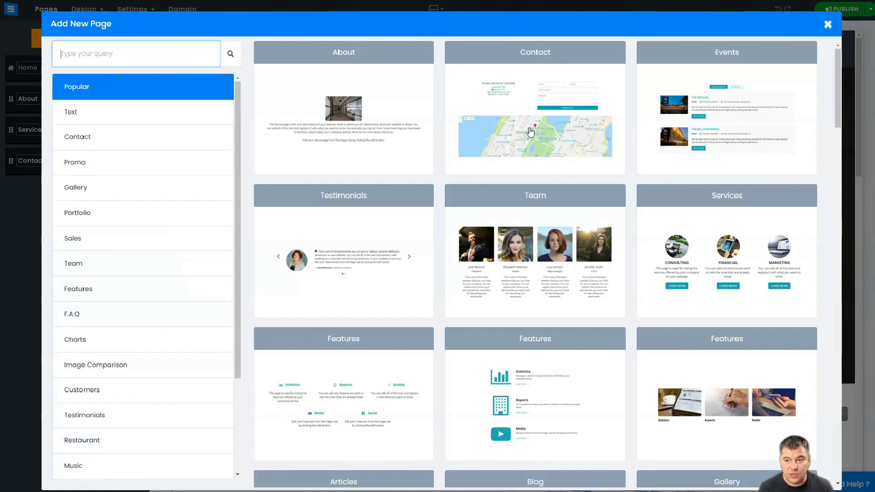
scroll(587, 127, down, 2)
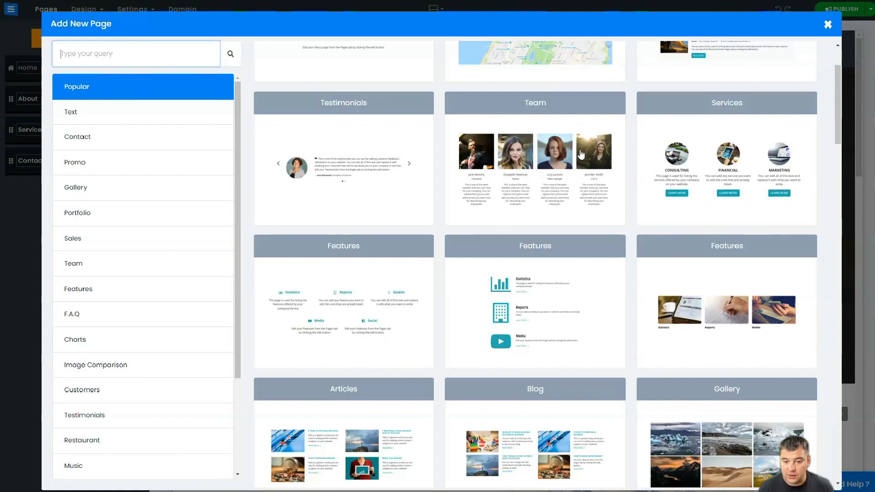
scroll(581, 155, down, 3)
scroll(583, 127, down, 1)
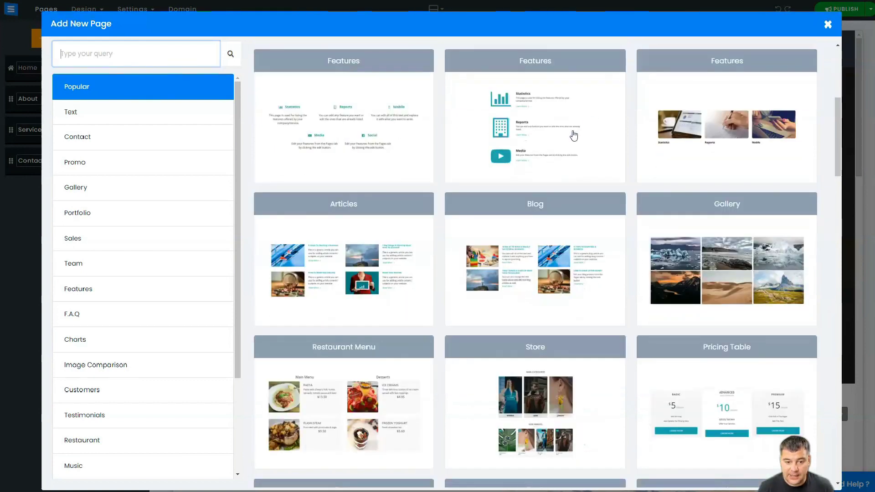
click(712, 212)
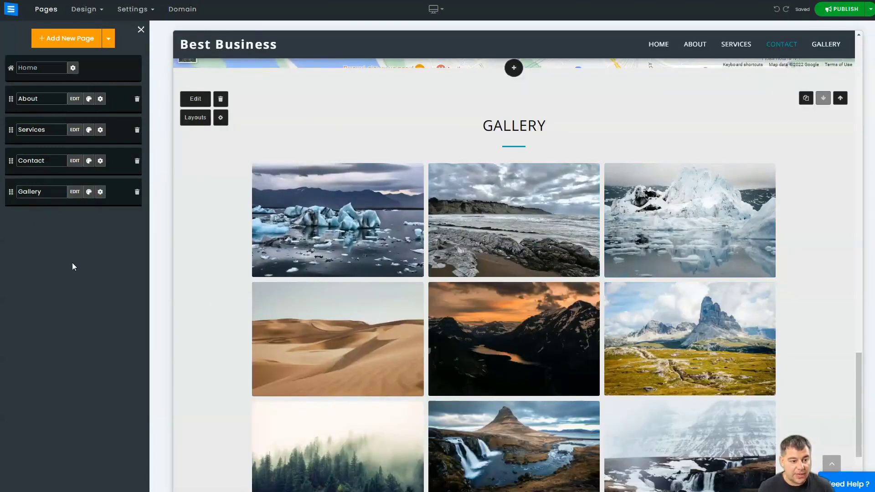
click(75, 192)
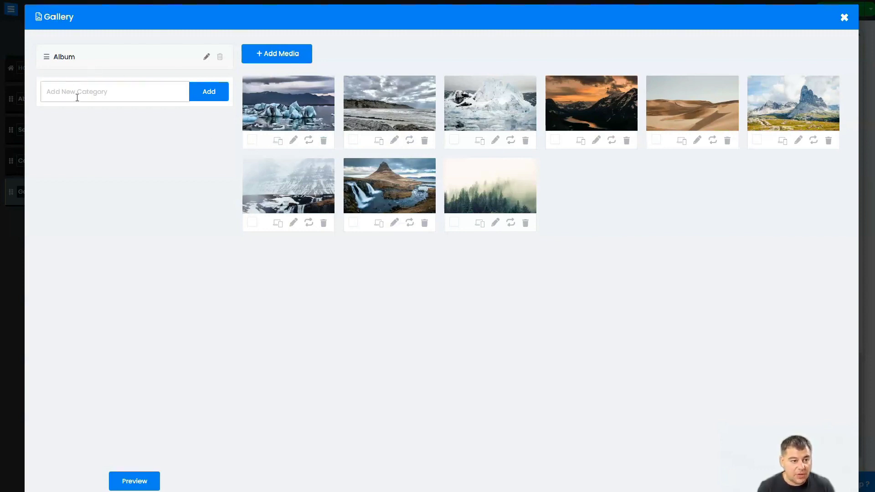
click(844, 17)
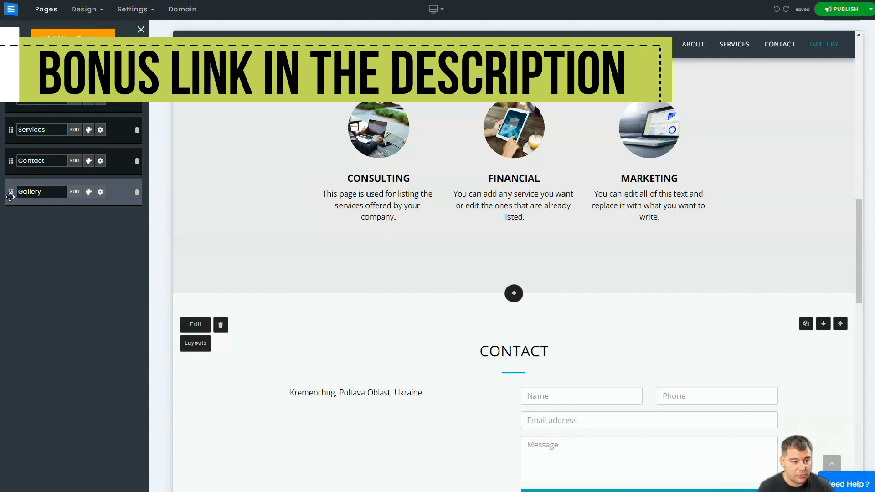
- Move the Gallery page up right after About and delete the Contact page
drag(11, 191, 13, 141)
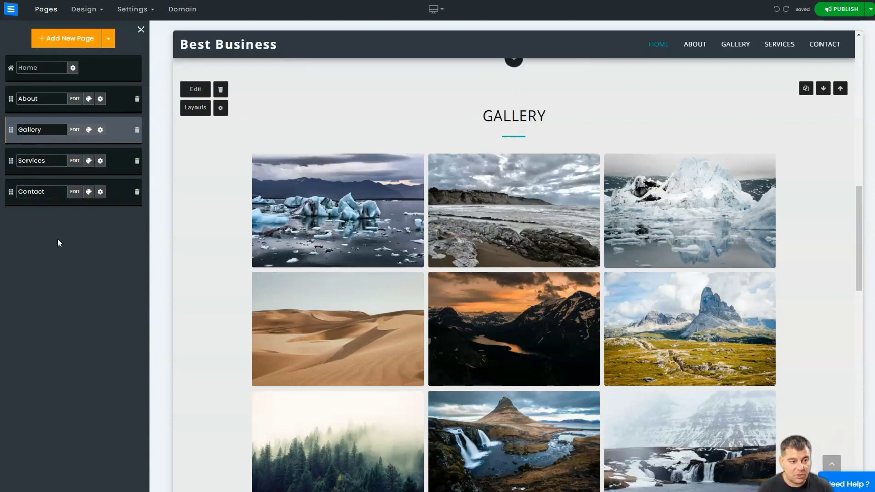
click(137, 192)
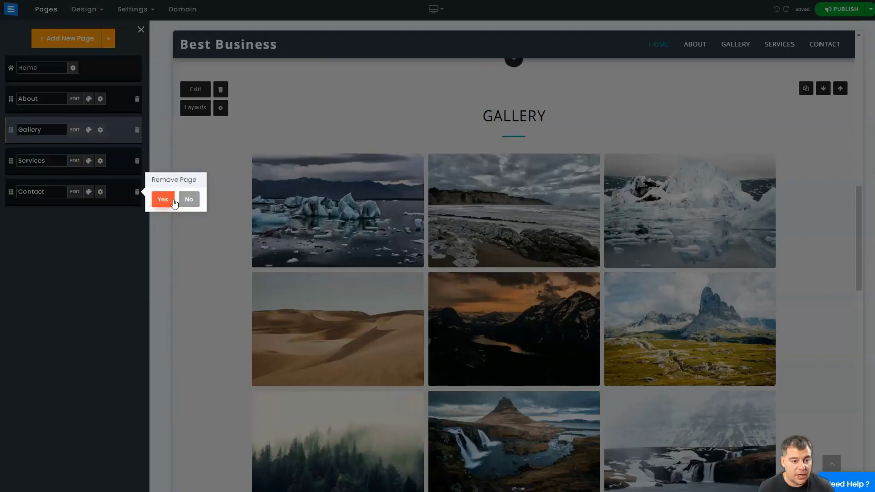
click(163, 200)
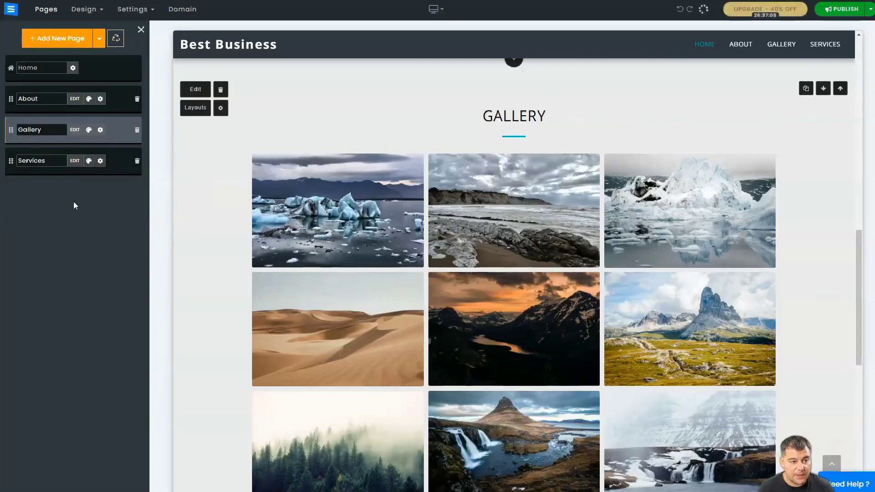
scroll(346, 226, up, 10)
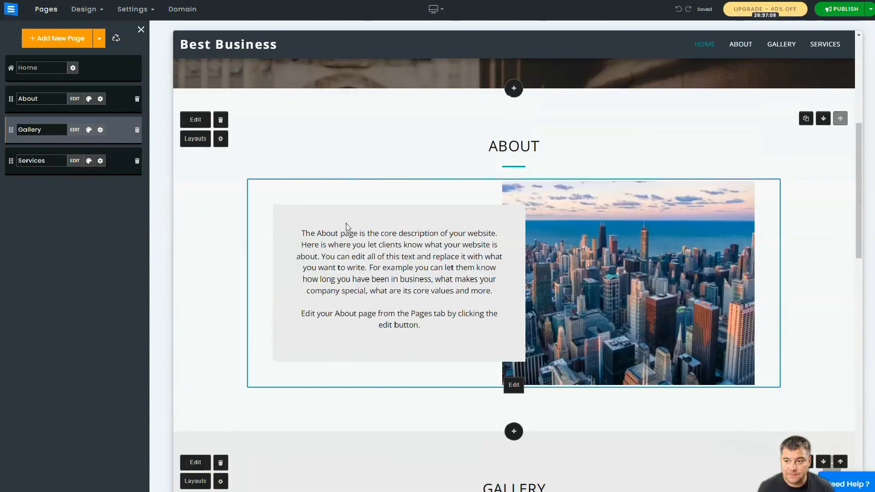
scroll(370, 188, down, 8)
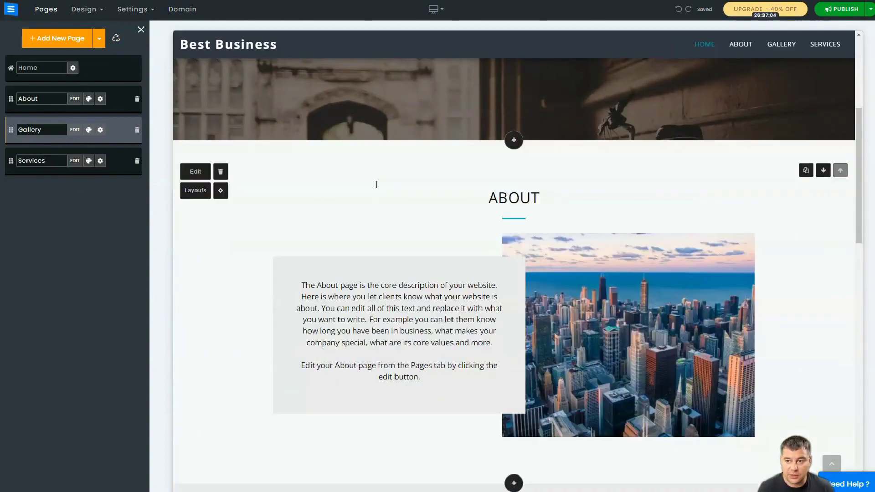
scroll(383, 176, up, 5)
scroll(383, 176, up, 4)
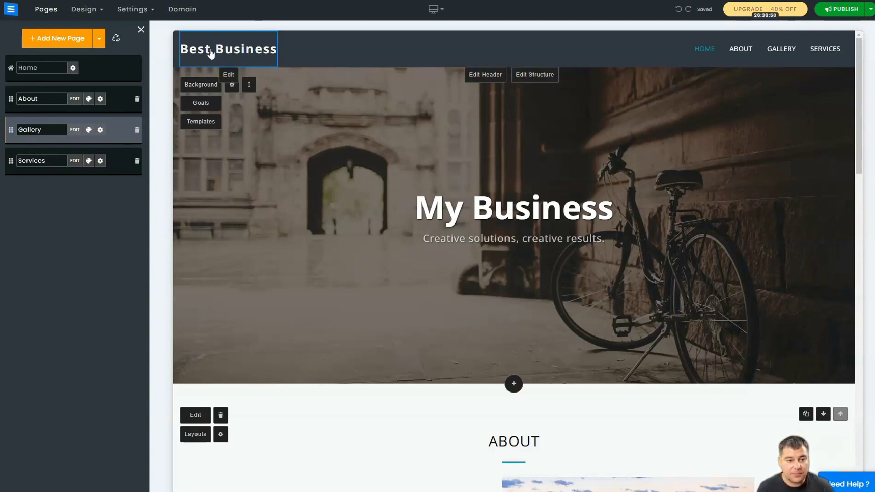
- Rename the site to 'Best Business Ever', checking the logo options without choosing one
click(230, 80)
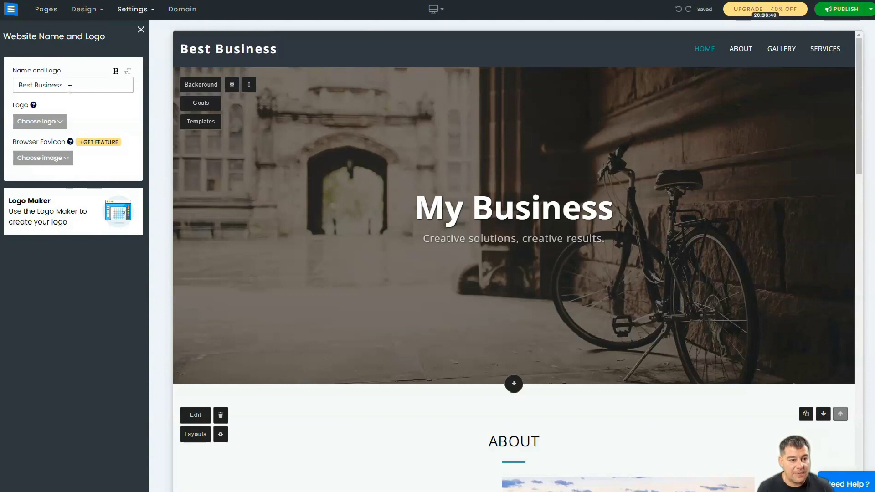
drag(69, 87, 16, 89)
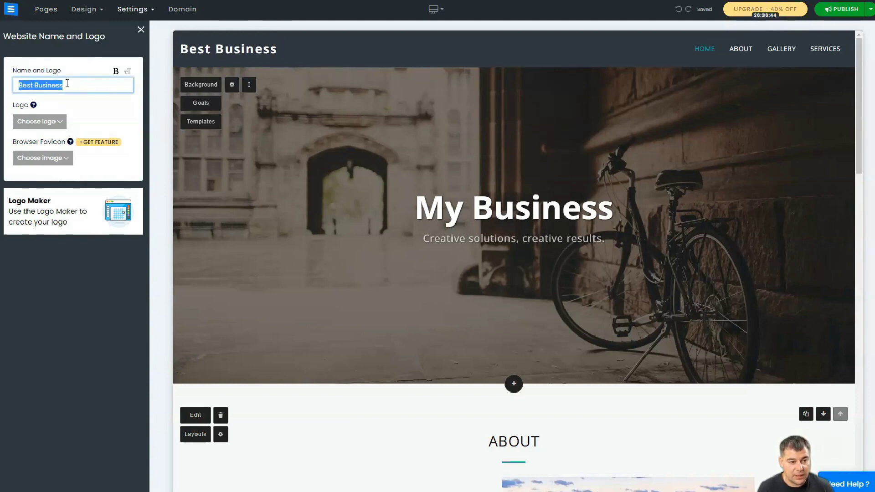
click(60, 126)
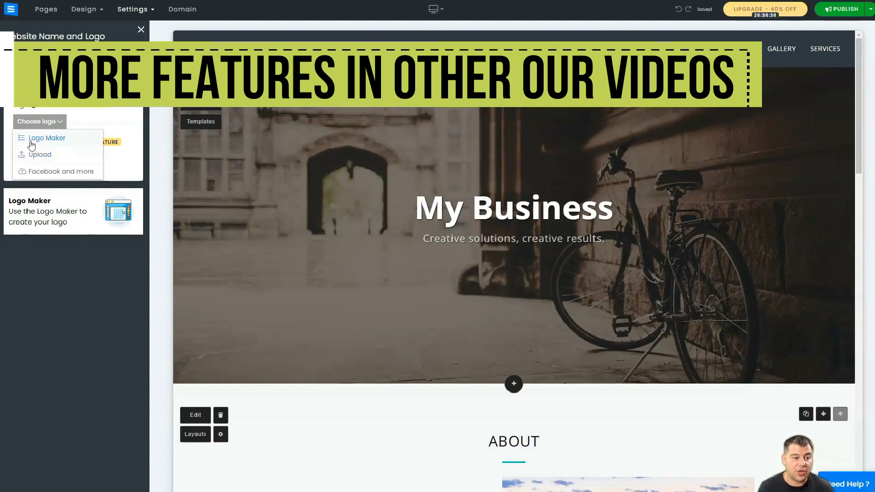
click(91, 110)
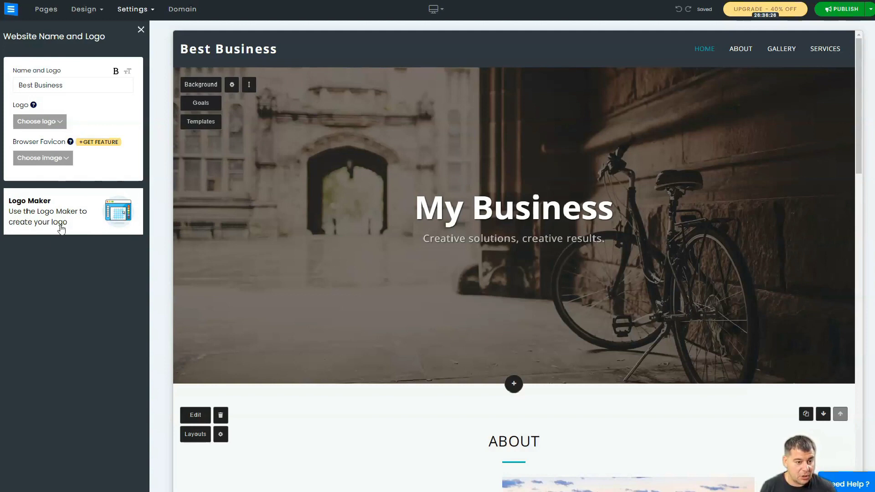
click(68, 86)
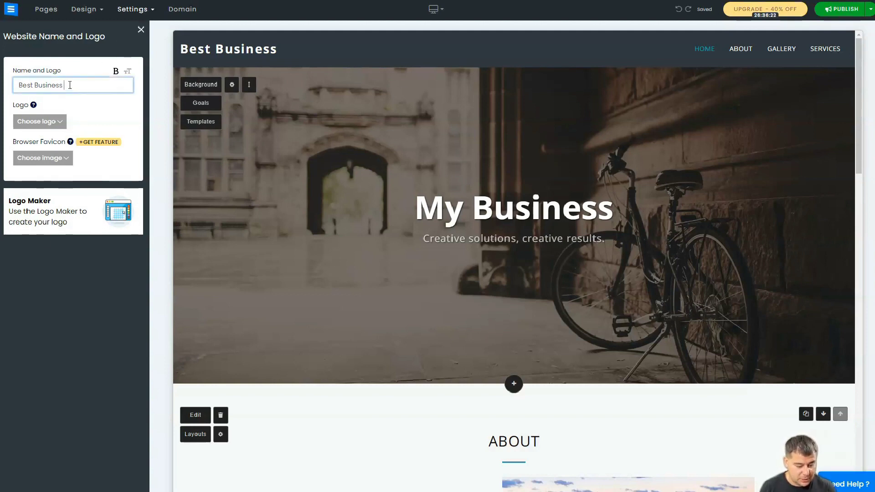
text(Ever)
click(141, 29)
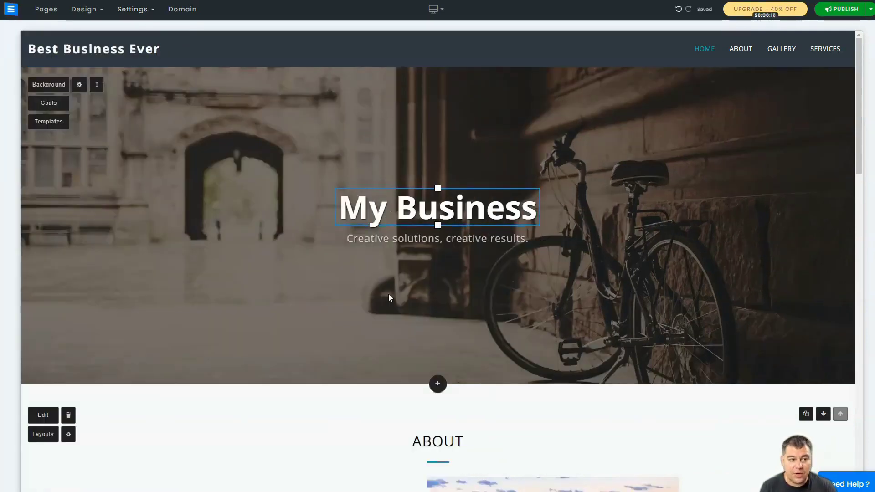
- Browse the Add New Page templates from the pages list, then close them without adding a page
click(48, 13)
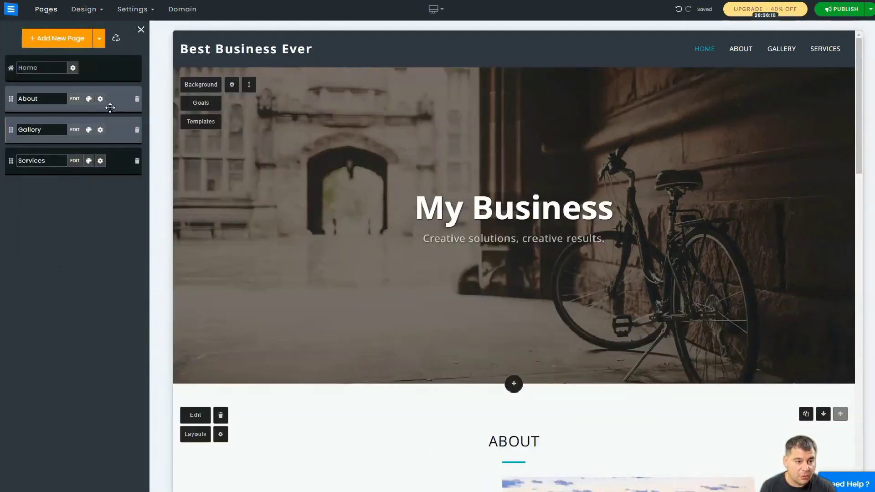
click(35, 39)
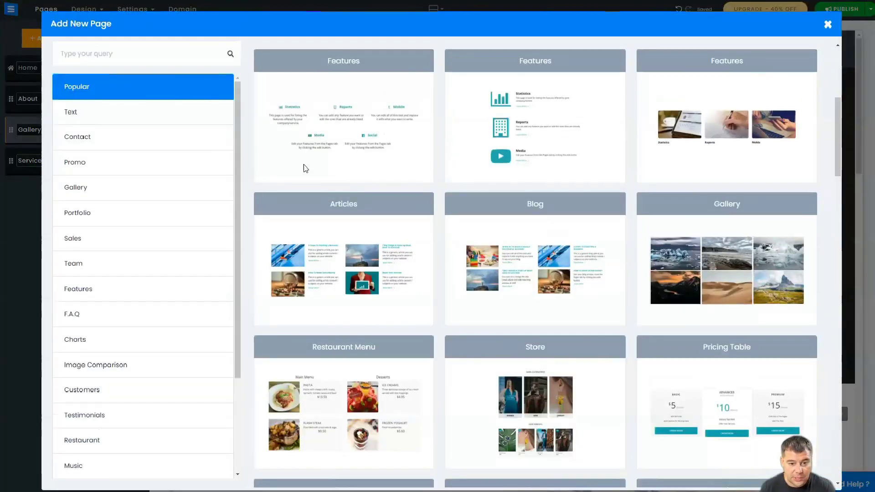
scroll(572, 158, up, 1)
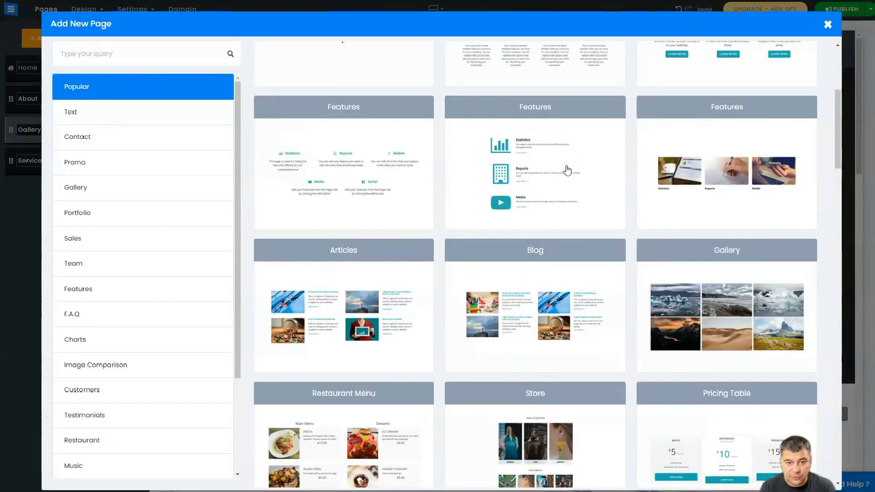
scroll(555, 171, down, 2)
scroll(552, 176, up, 4)
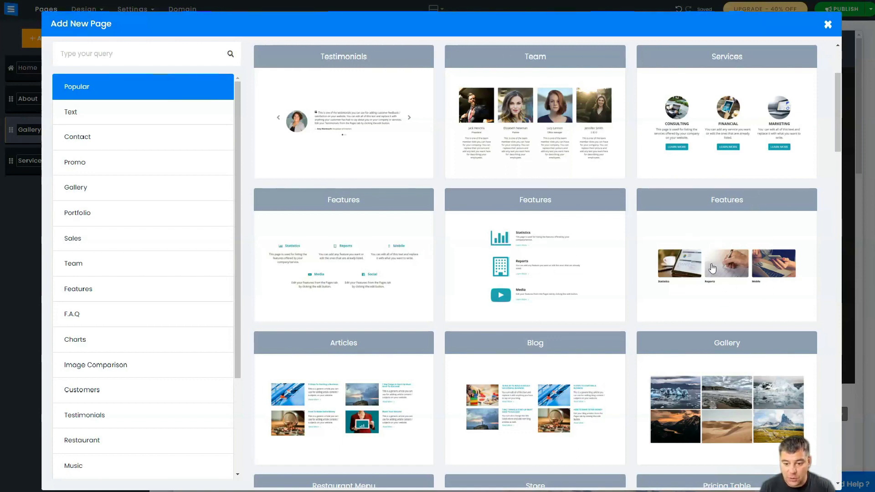
scroll(631, 311, up, 3)
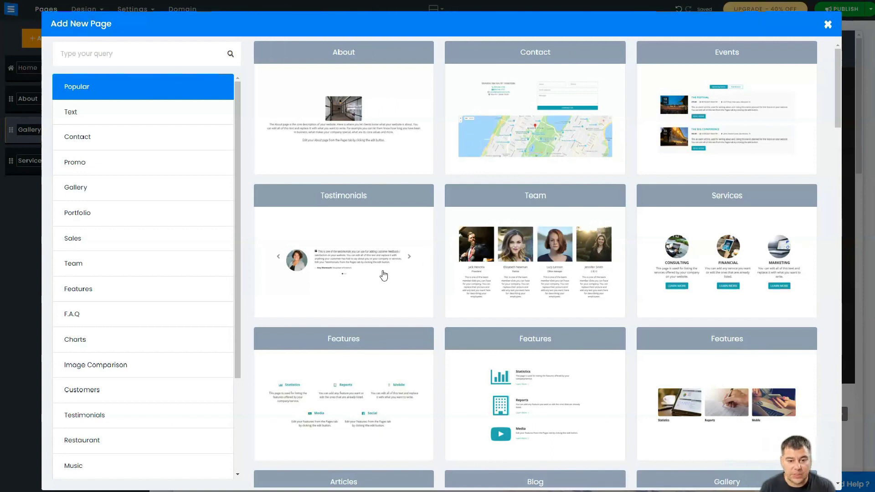
scroll(381, 272, down, 8)
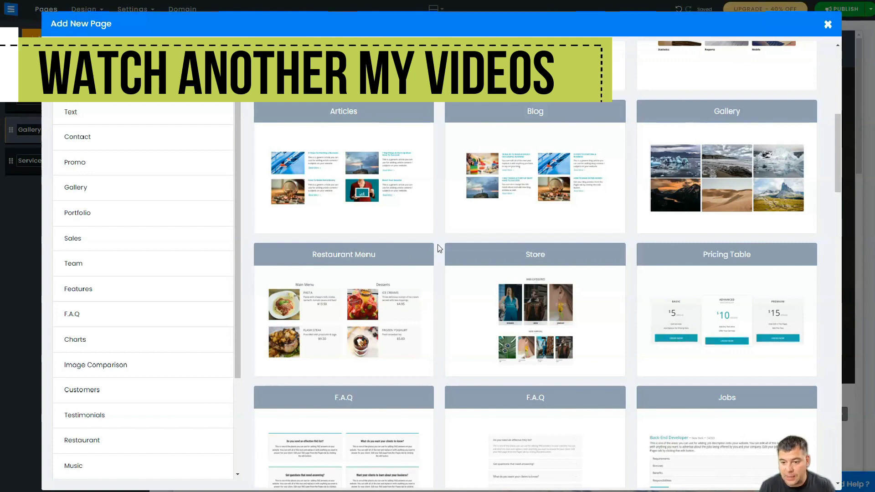
scroll(439, 252, down, 1)
scroll(439, 252, down, 1)
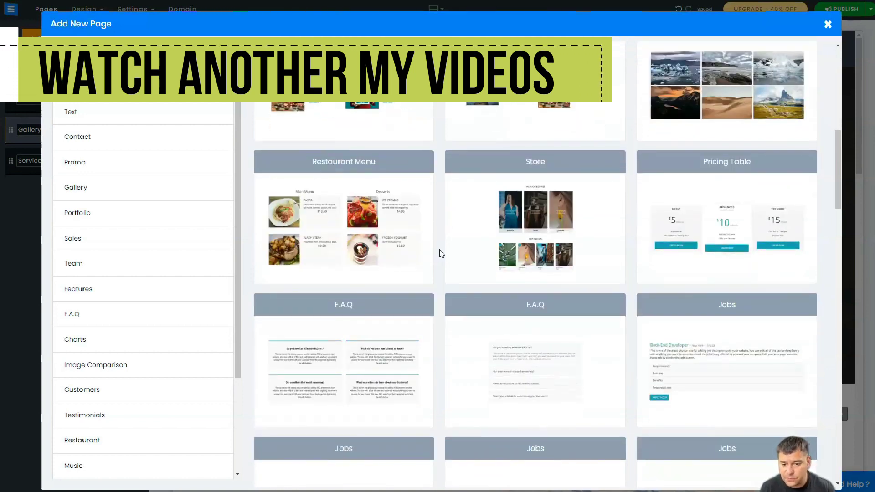
scroll(430, 256, down, 3)
scroll(430, 249, down, 1)
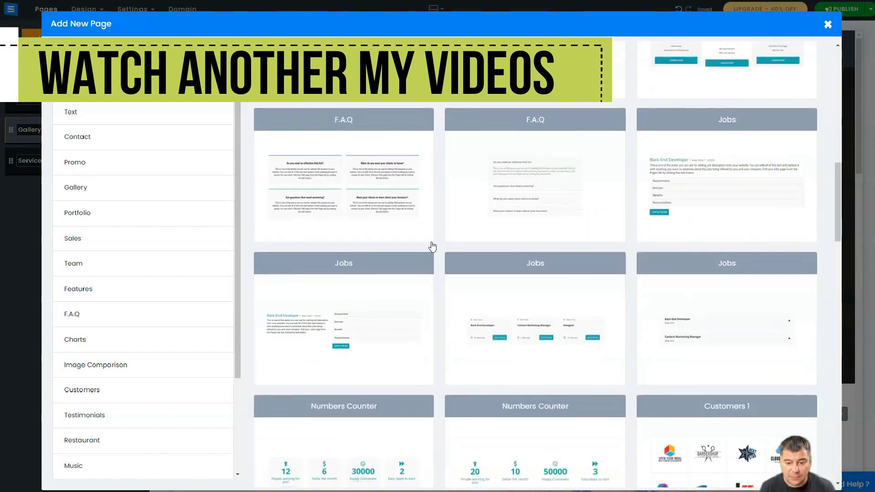
scroll(431, 245, up, 10)
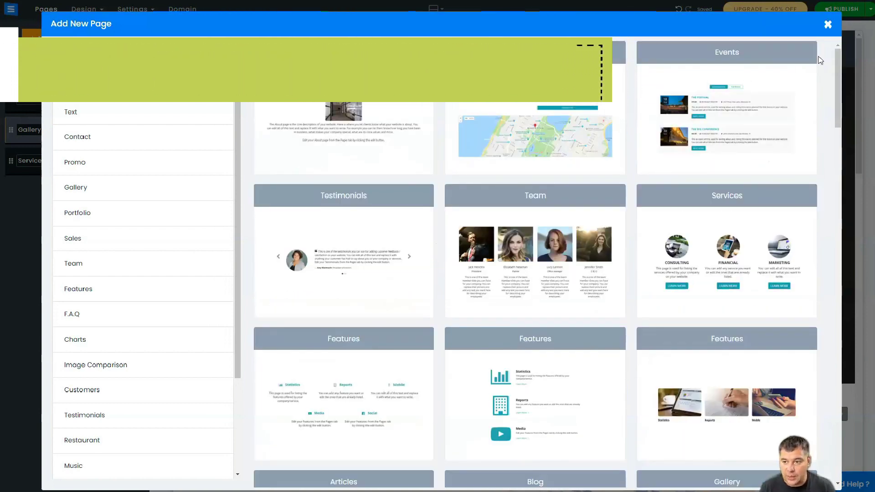
click(828, 25)
click(87, 9)
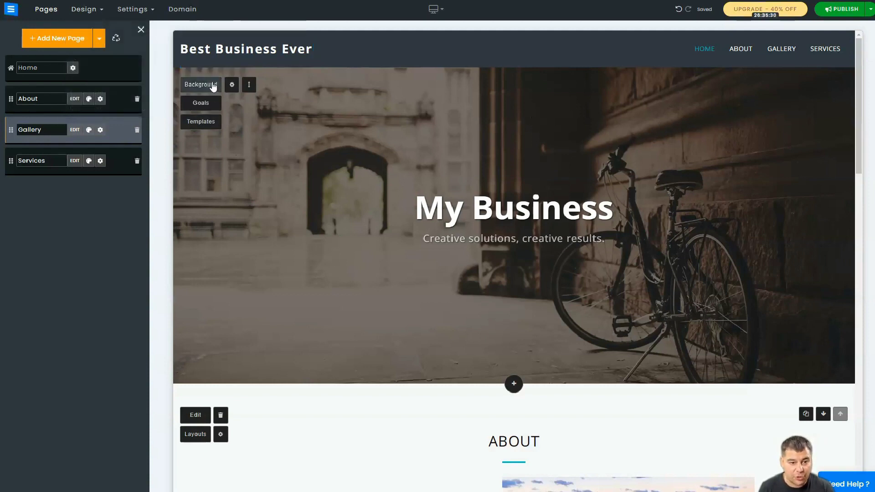
- Add a New Title element under the My Business heading, then delete it again
click(472, 210)
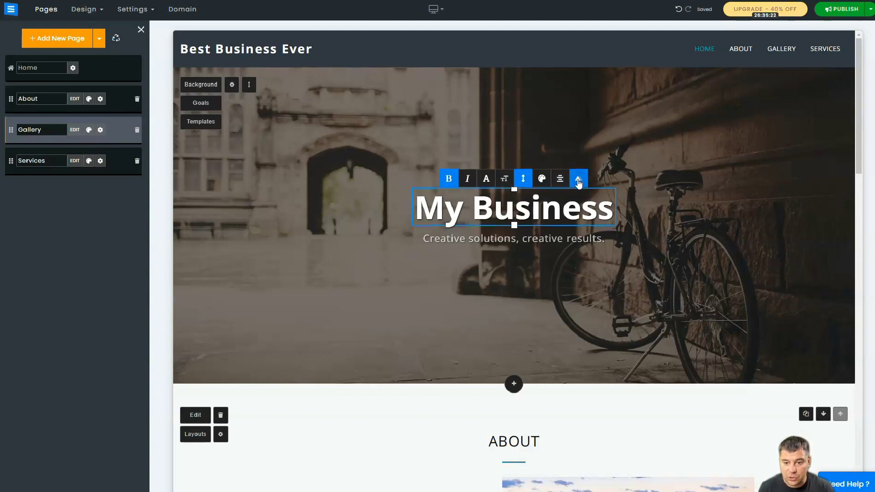
click(587, 227)
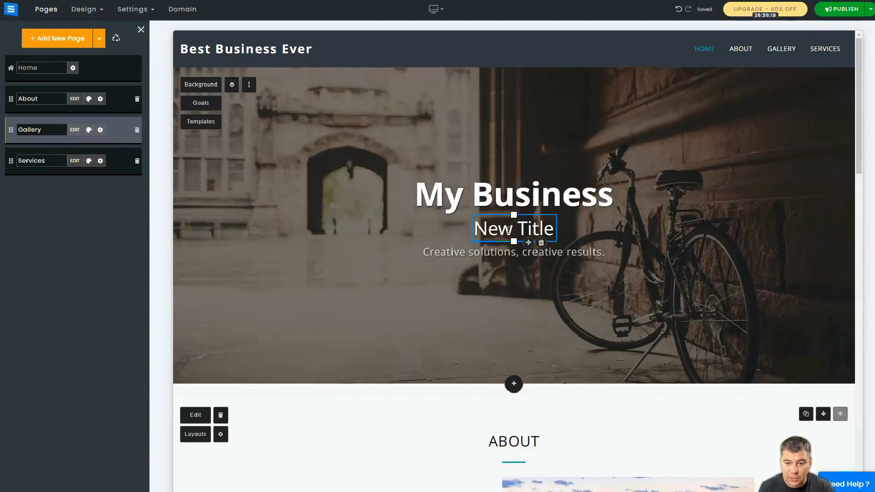
click(541, 243)
- Enlarge the My Business heading text to 113, then bring up the hero's background image choices
click(521, 206)
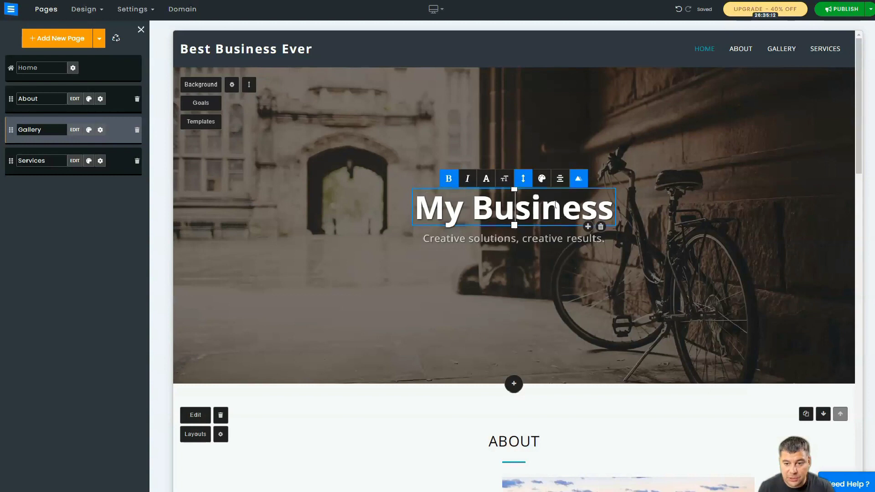
click(523, 179)
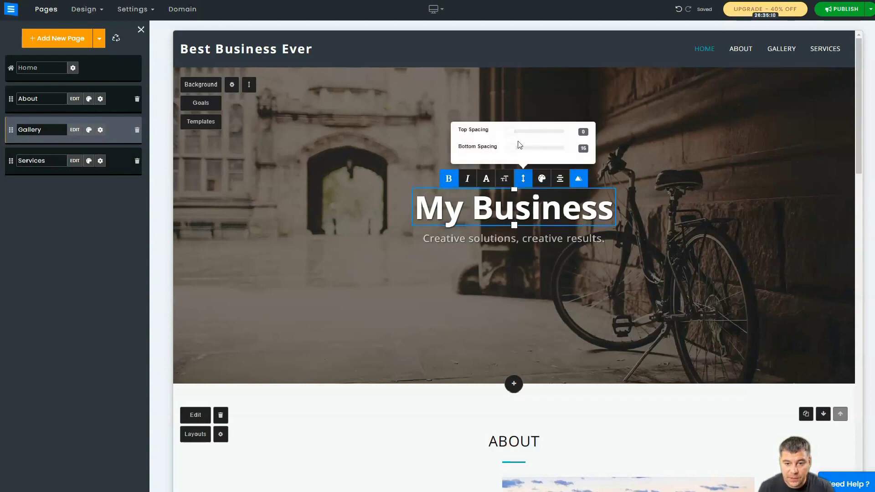
mouse_move(508, 133)
mouse_down()
mouse_move(531, 132)
mouse_move(513, 131)
mouse_move(525, 148)
mouse_move(512, 149)
mouse_up()
click(503, 181)
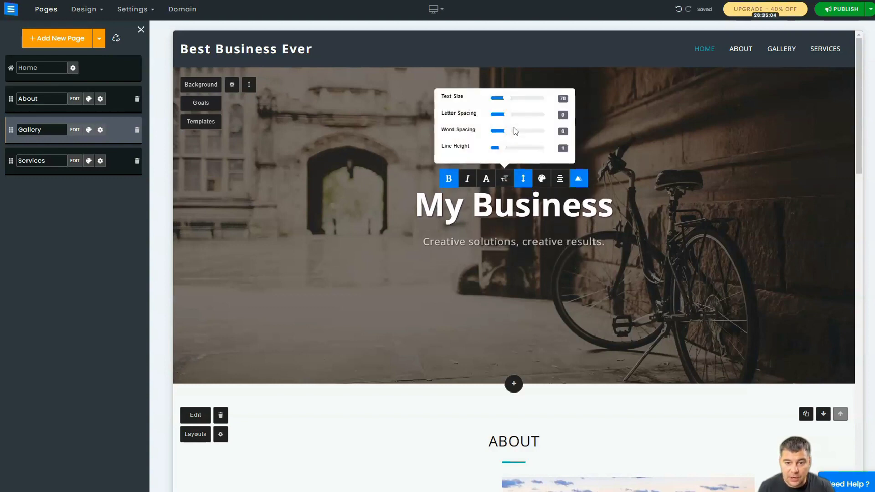
drag(503, 102, 495, 153)
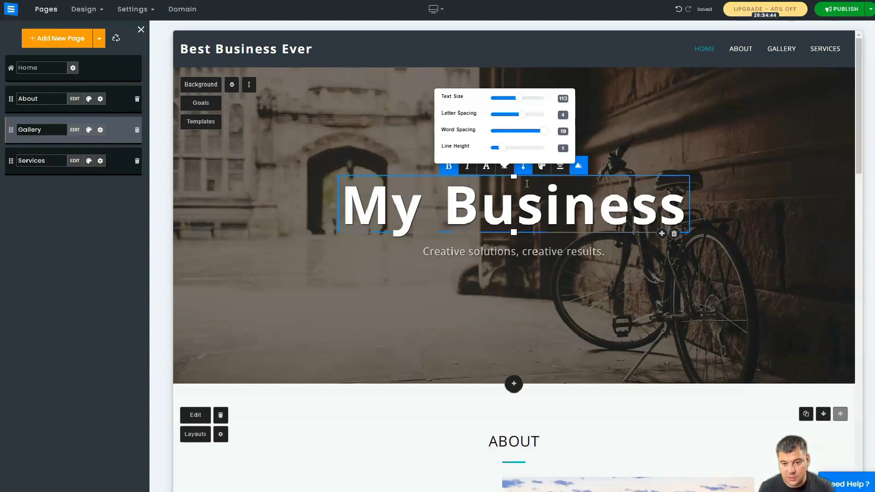
click(634, 132)
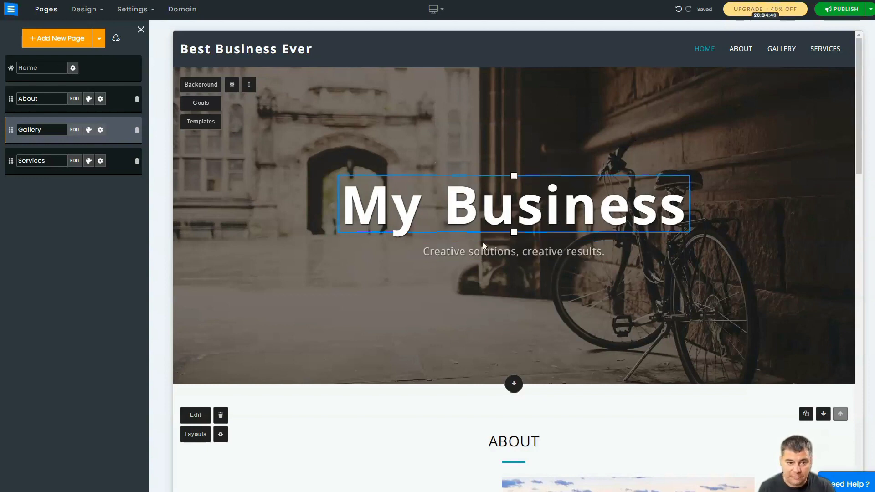
click(196, 87)
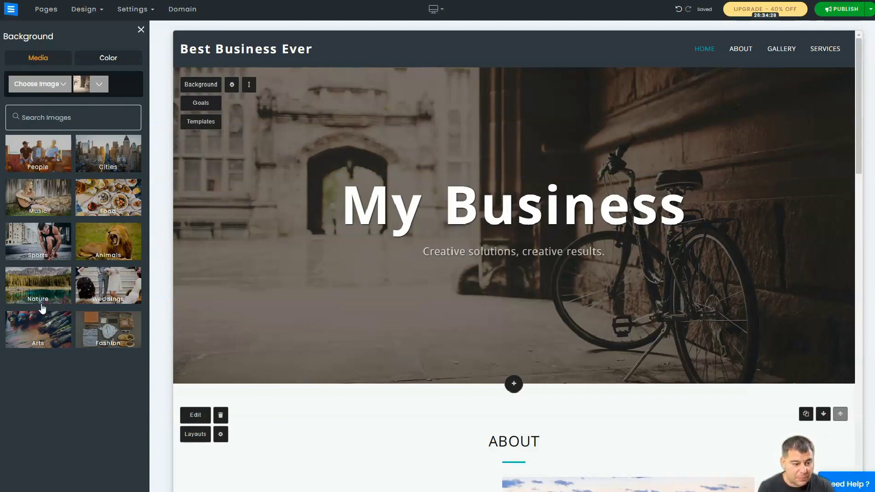
- Replace the hero's bicycle background with the sphinx image from the Arts category
click(44, 328)
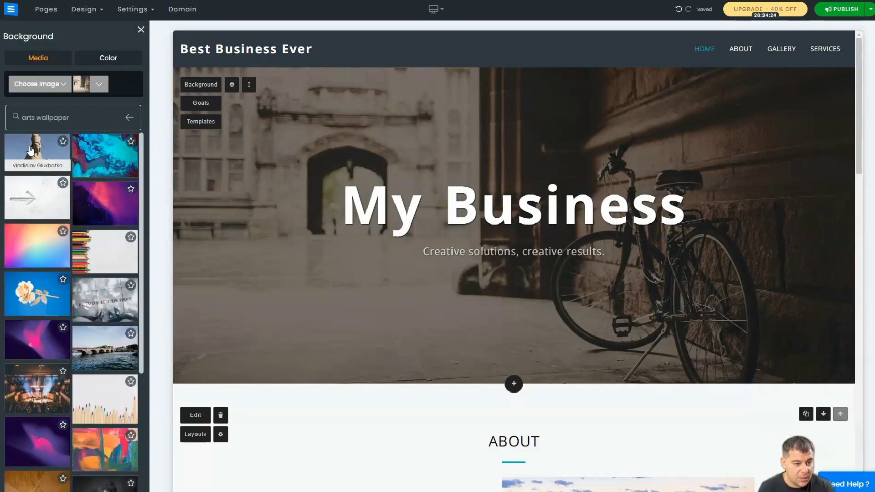
click(30, 151)
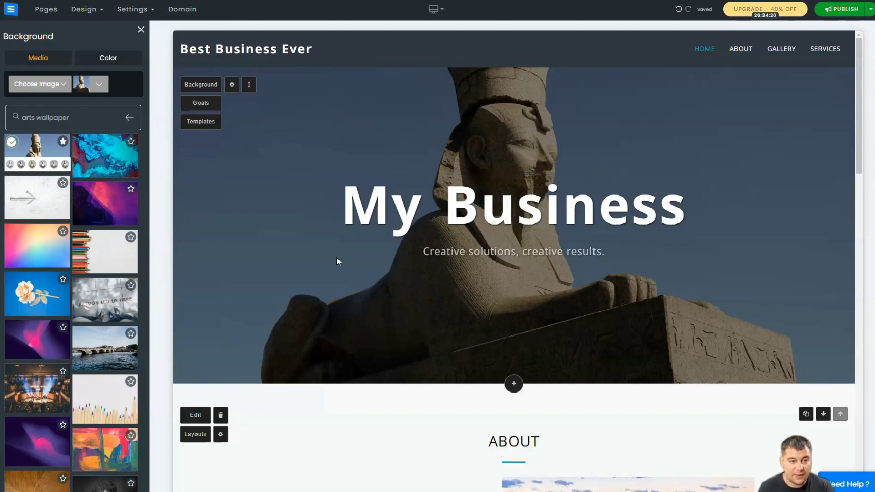
click(141, 29)
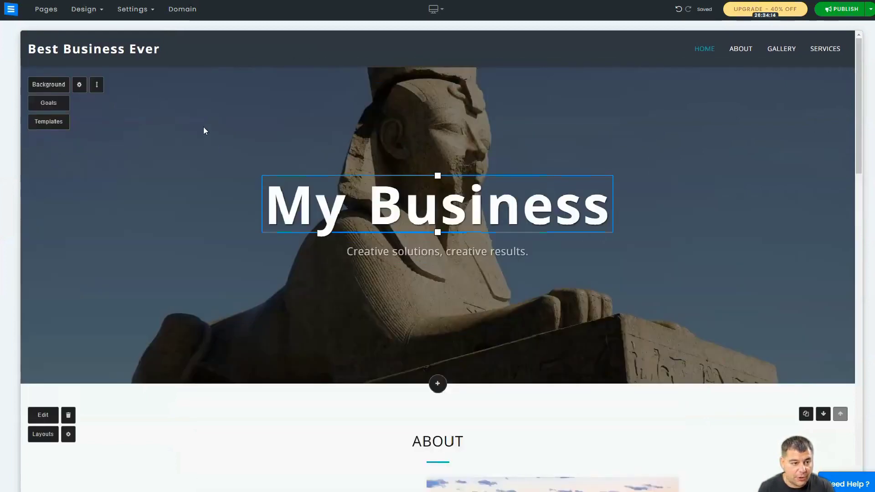
- Apply the second image filter to the sphinx background and set its Home opacity to 6
click(79, 85)
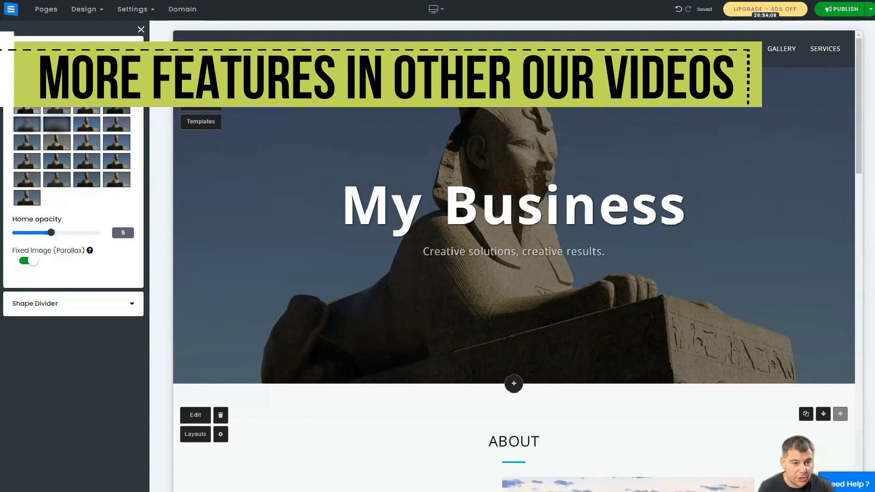
key(Right)
key(Right)
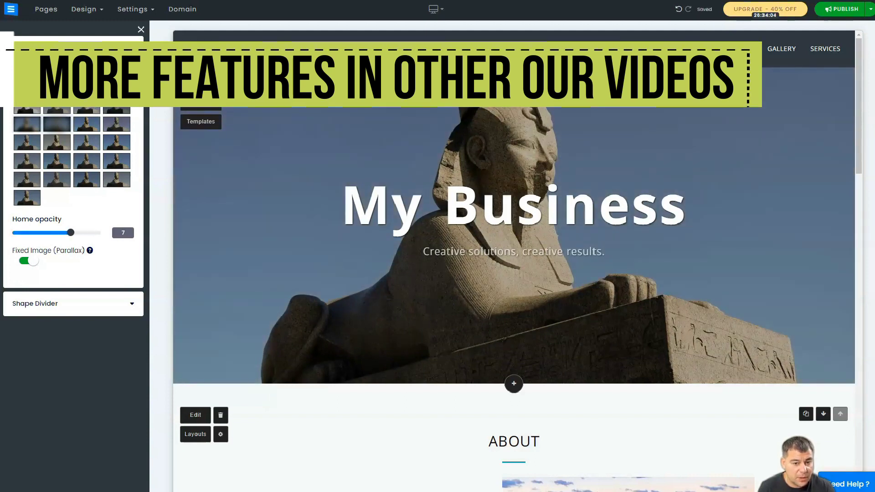
key(Left)
key(Left)
key(Left)
click(55, 89)
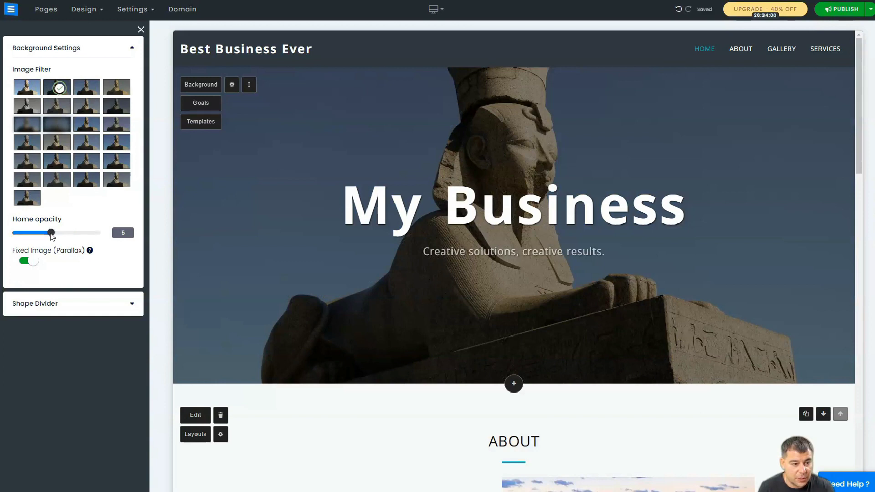
mouse_move(52, 235)
mouse_down()
mouse_move(71, 237)
mouse_move(52, 234)
mouse_up()
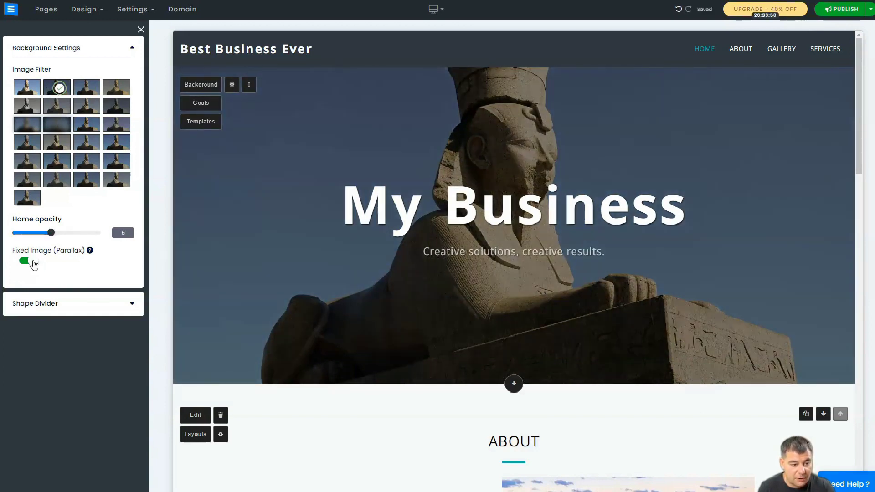
click(141, 30)
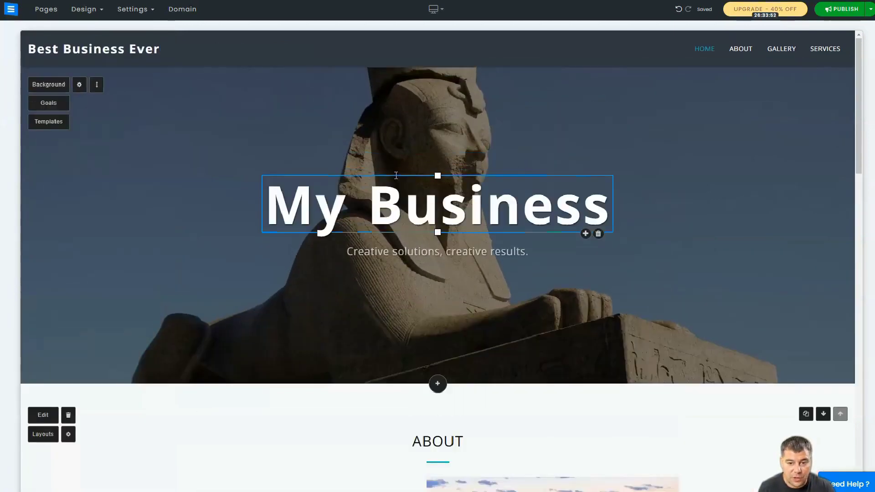
scroll(230, 174, down, 5)
scroll(223, 178, up, 5)
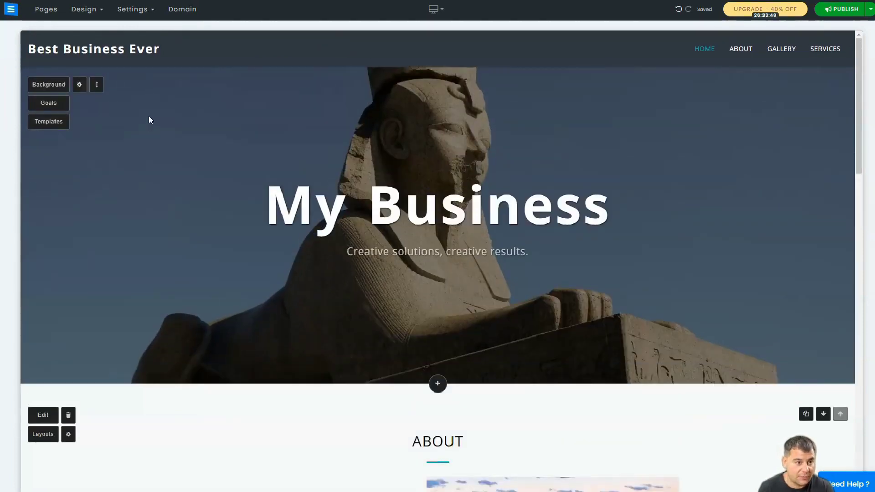
- Apply the mint-and-dark colour scheme to the site from the Colors panel
click(92, 12)
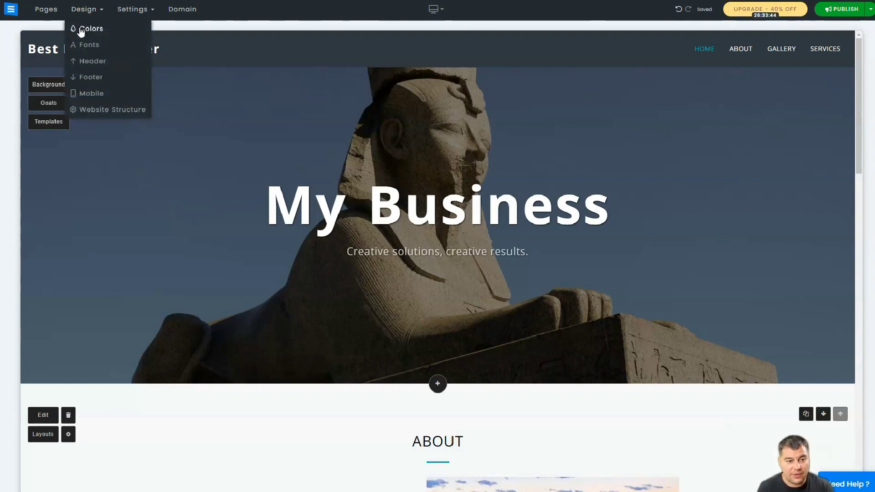
click(81, 30)
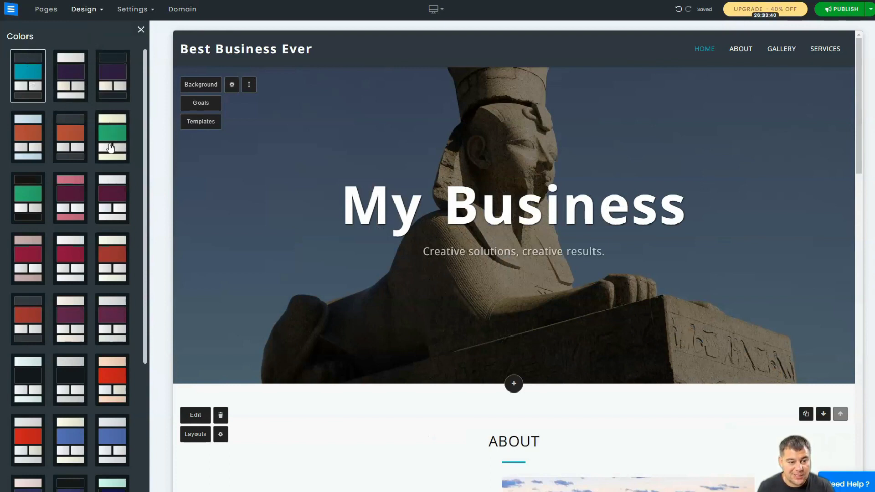
scroll(81, 185, down, 10)
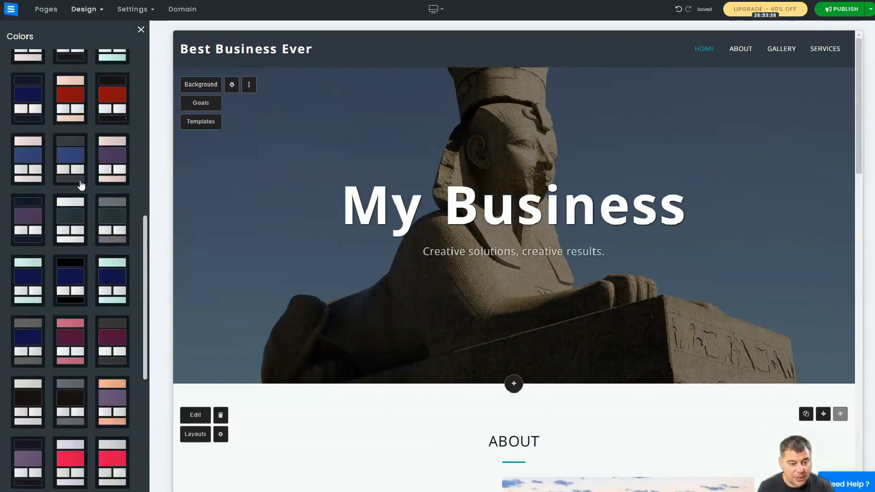
scroll(81, 184, down, 1)
scroll(82, 185, down, 1)
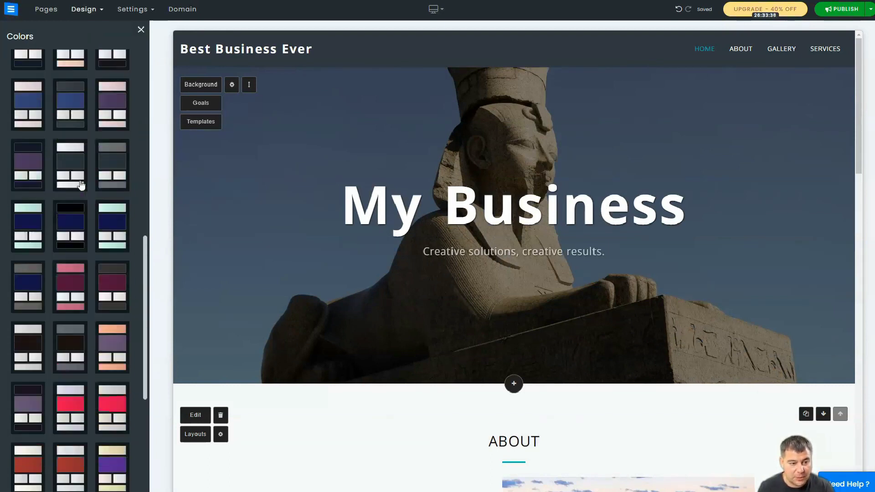
scroll(81, 185, up, 12)
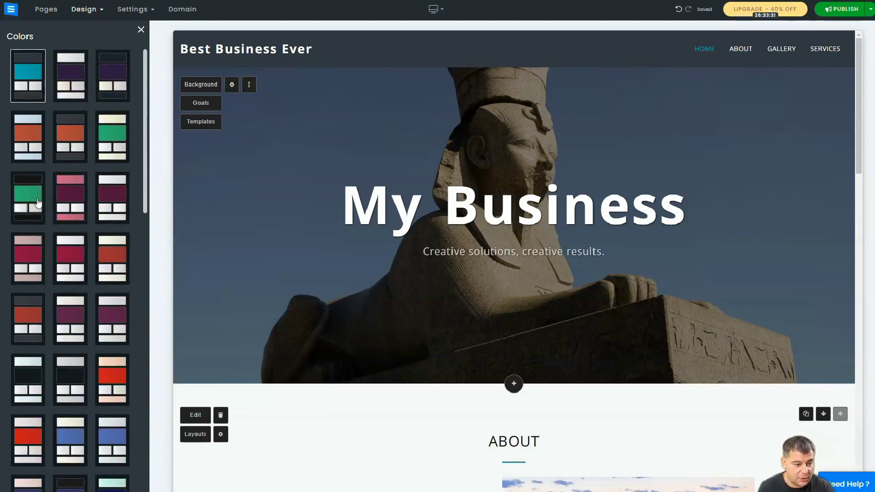
scroll(49, 234, down, 4)
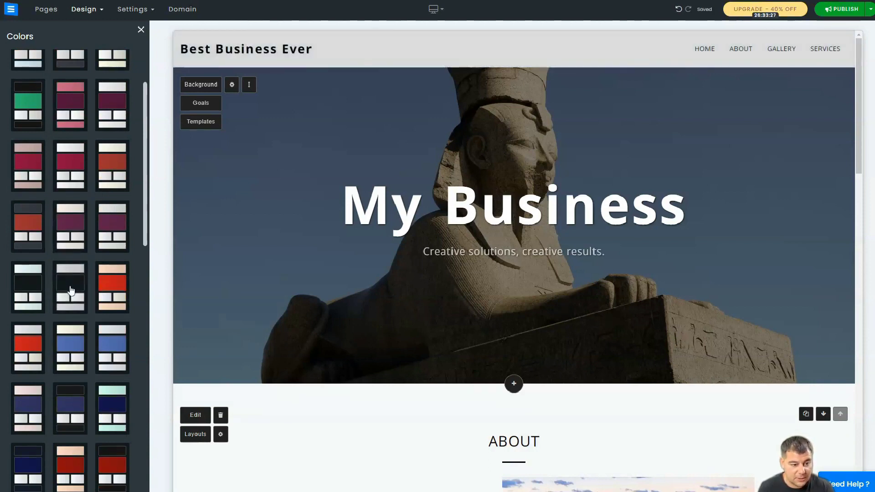
click(111, 406)
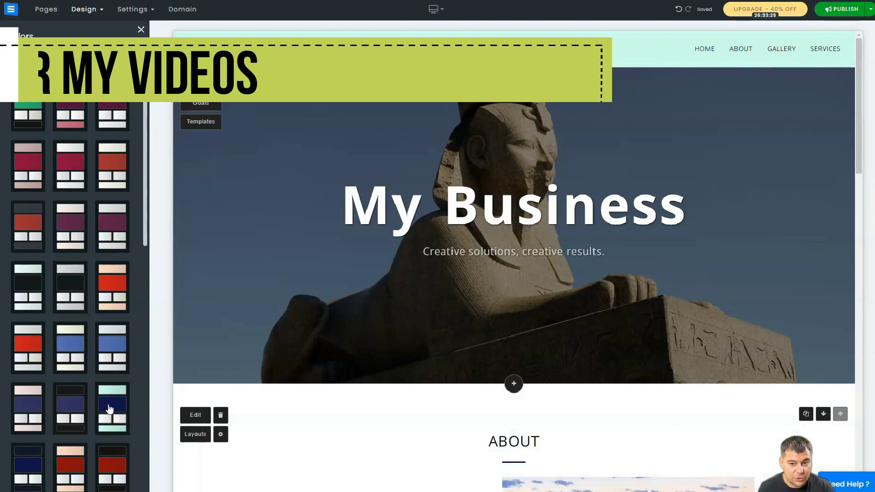
click(23, 282)
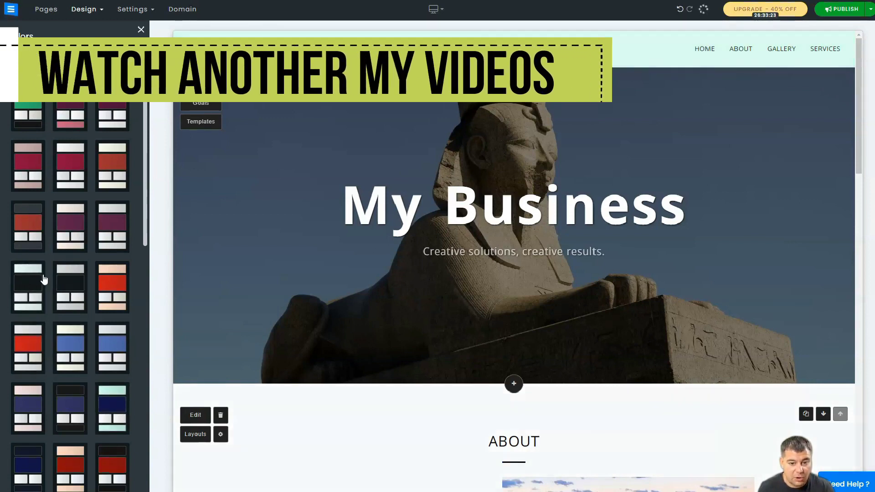
- Scroll through the page to review the sections in the new colours
scroll(383, 227, down, 5)
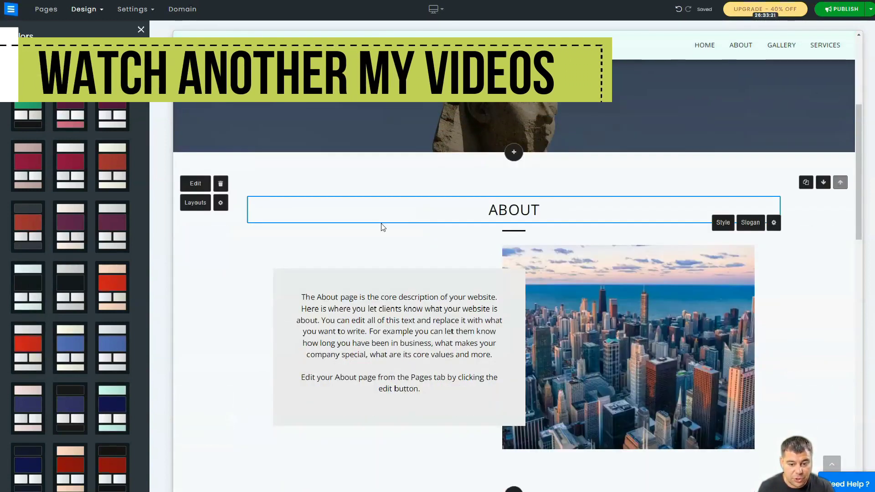
scroll(382, 227, down, 8)
scroll(386, 223, up, 5)
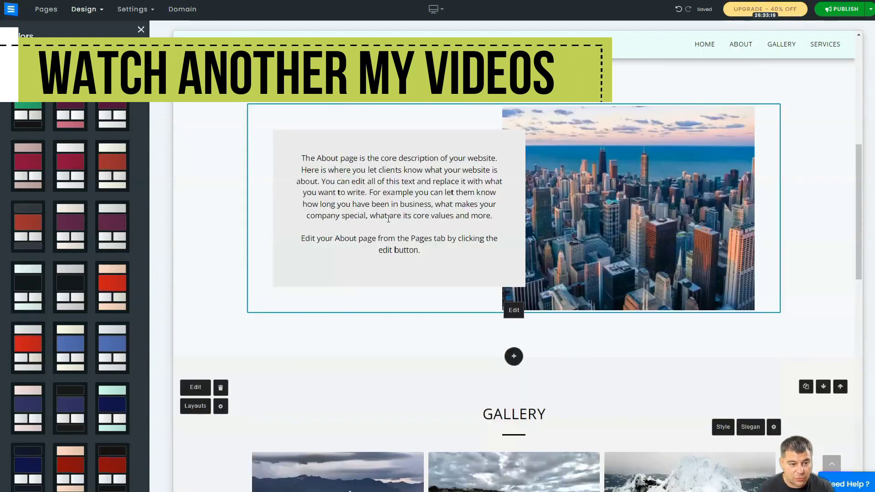
scroll(388, 217, up, 8)
scroll(382, 362, down, 3)
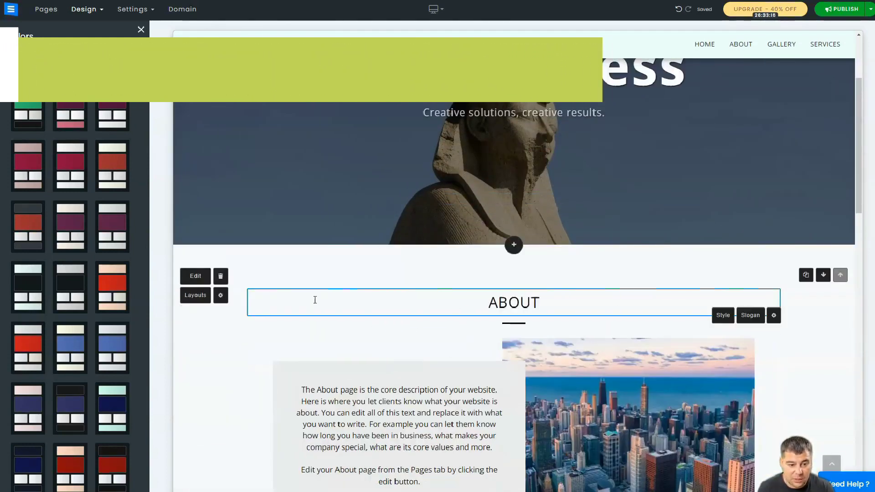
- Browse the Add New Page template grid and close it without adding a page
click(513, 245)
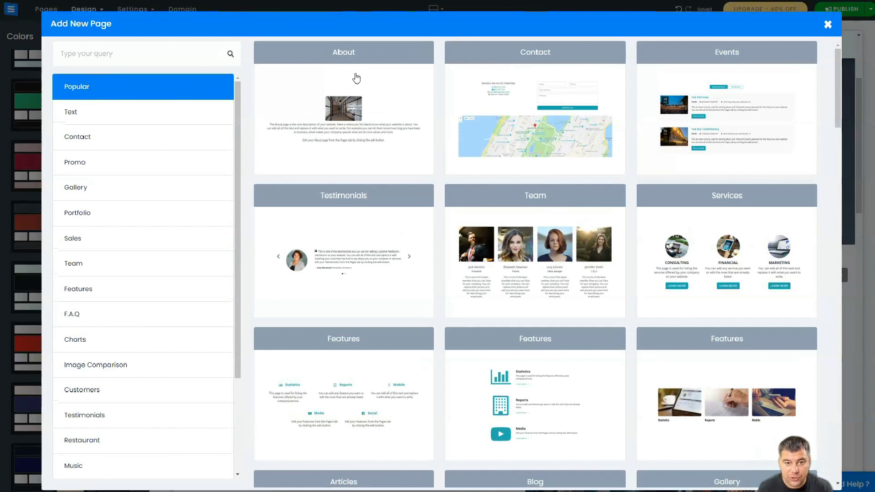
scroll(677, 82, down, 6)
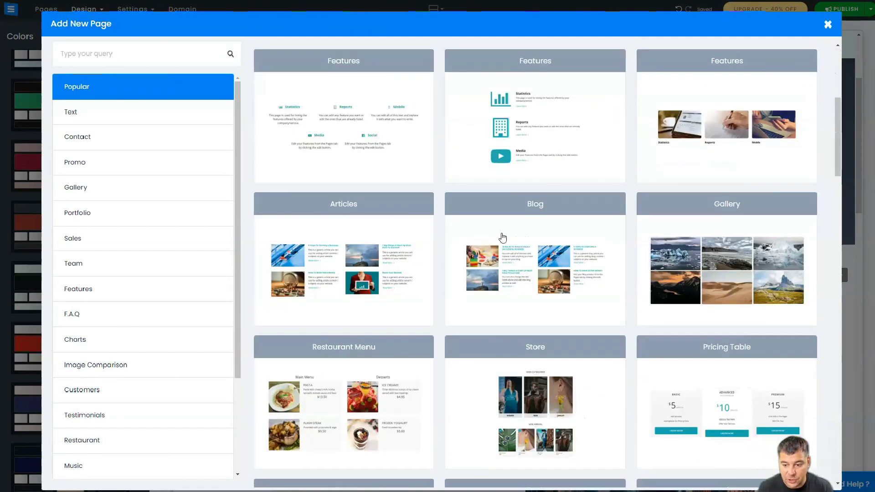
scroll(502, 238, up, 6)
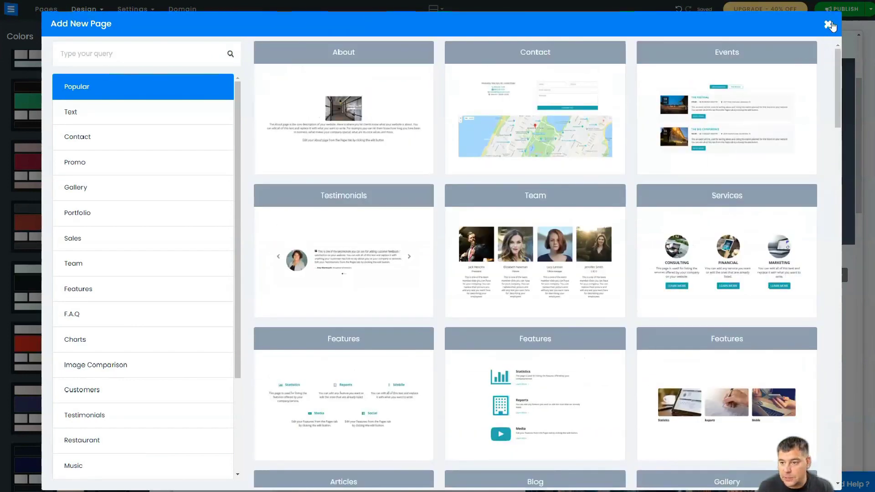
click(828, 24)
click(101, 11)
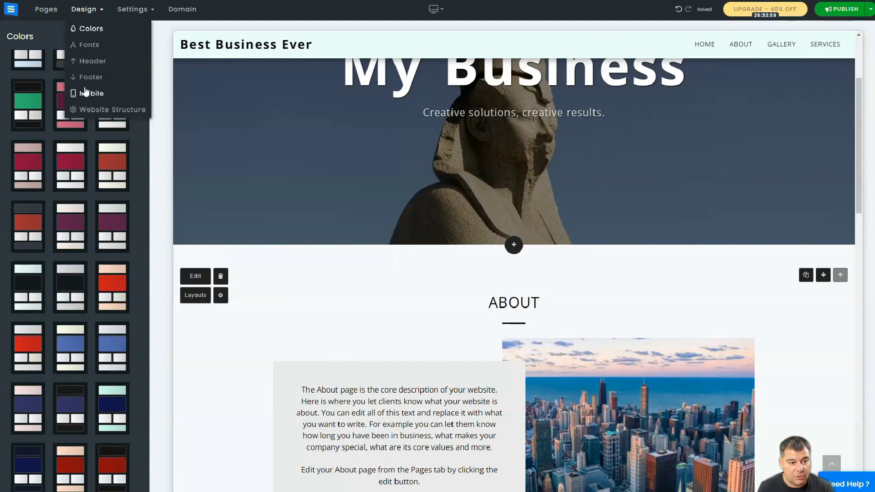
- Turn on Show Phone Numbers and Show Email in the Header settings
click(88, 64)
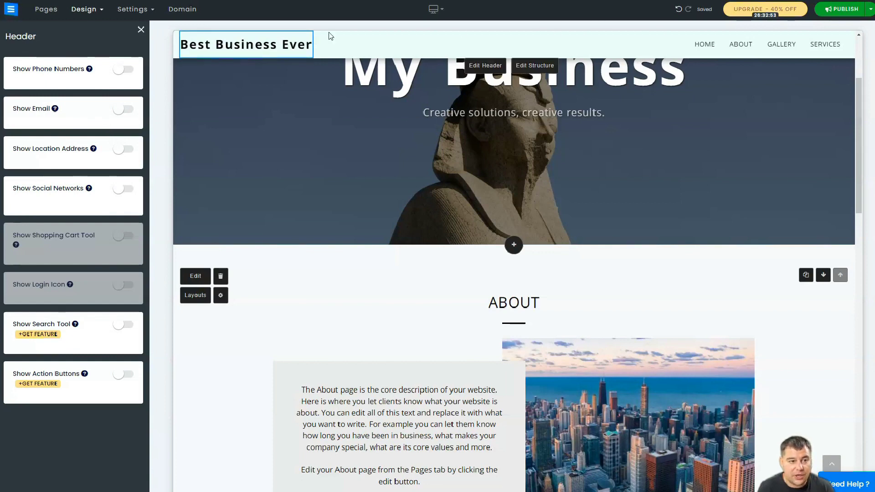
click(120, 69)
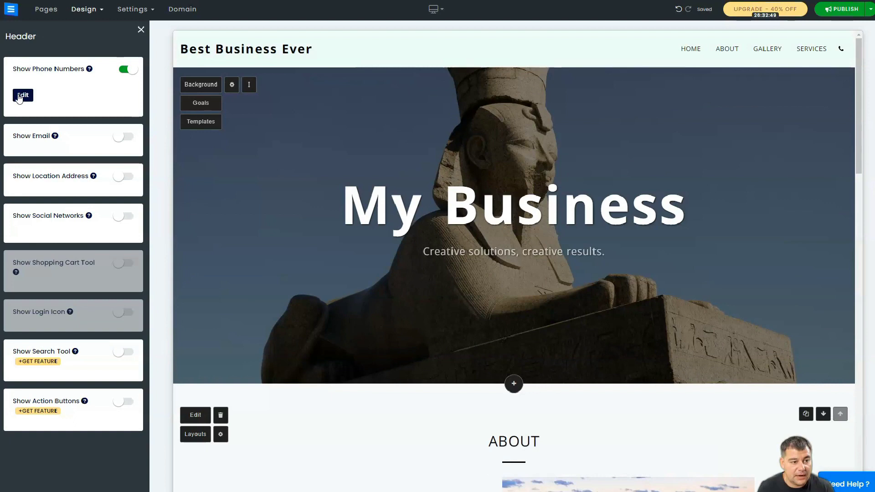
click(120, 138)
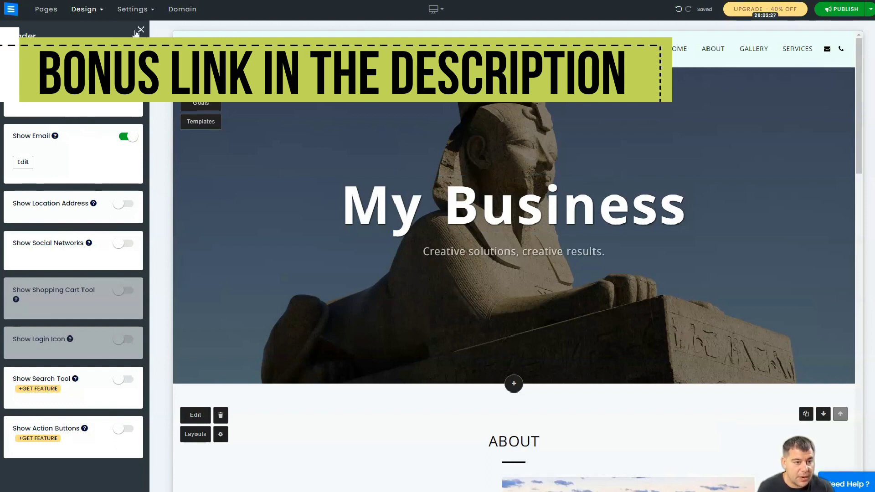
- Review the Footer settings: Layout 2 - Clean and centered, extra options off
mouse_move(89, 9)
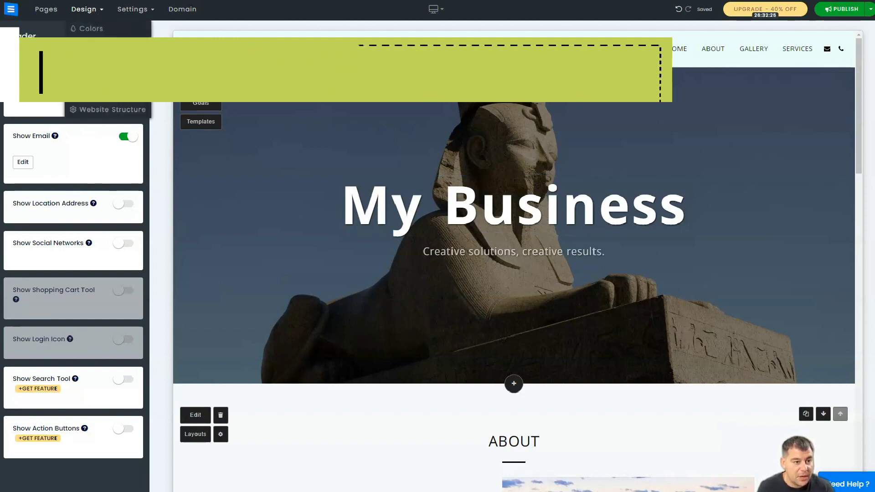
click(78, 70)
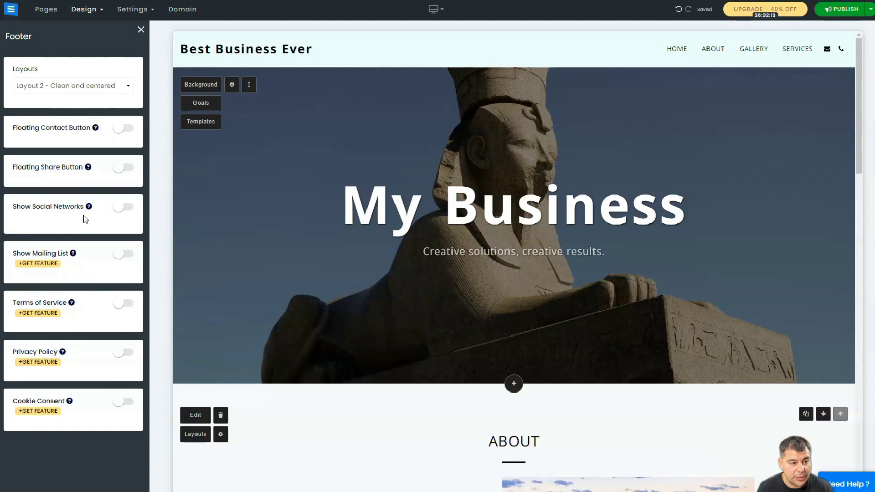
mouse_move(98, 10)
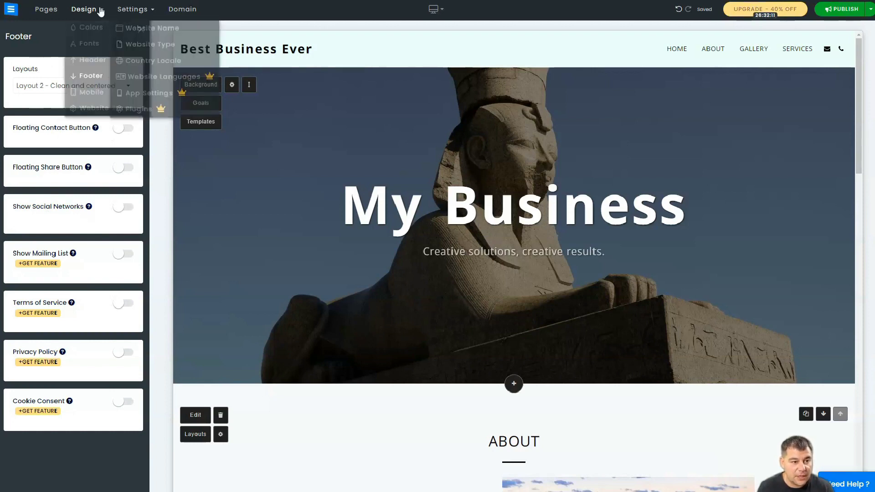
mouse_move(128, 14)
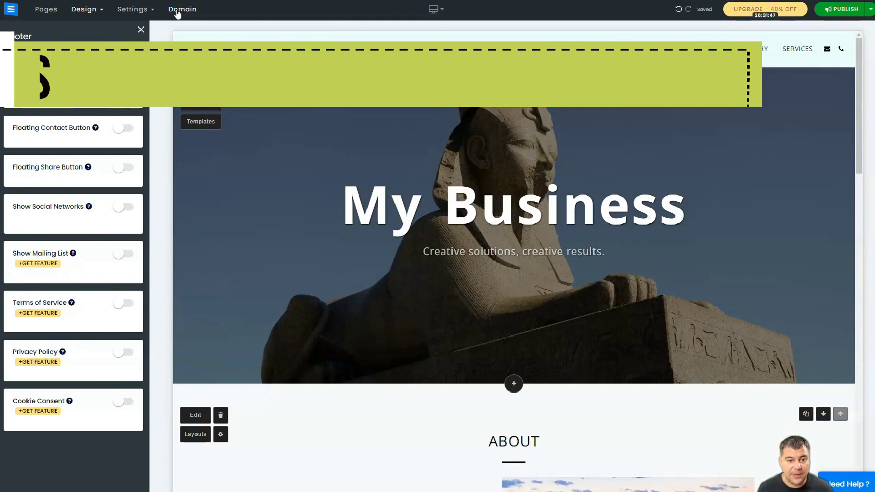
- Check the Domain panel's available my-best-business names (.eu, .com, .biz and others)
click(180, 11)
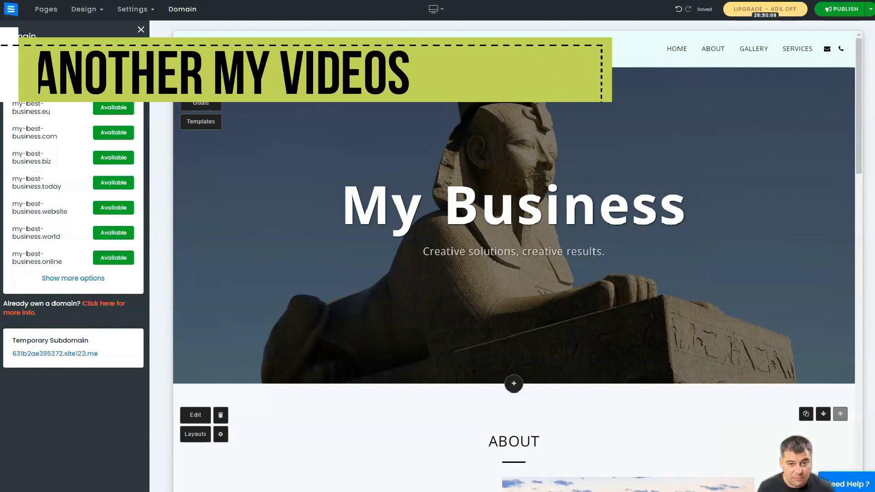
click(439, 9)
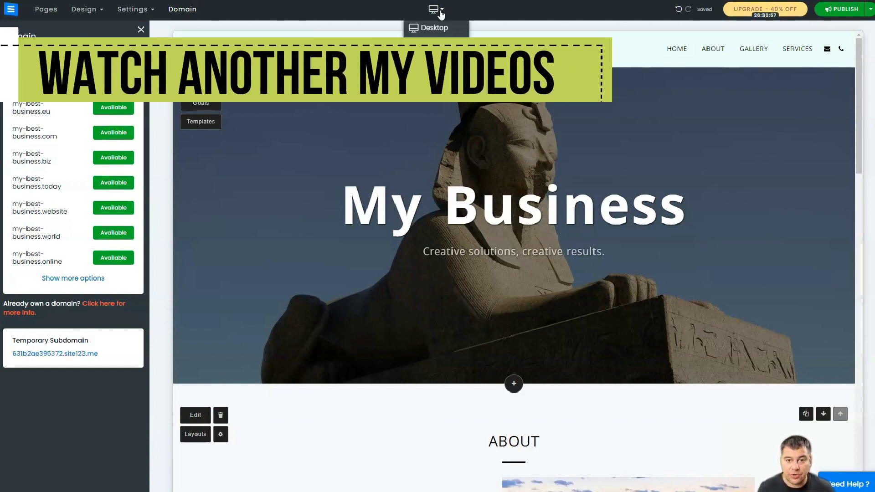
click(441, 11)
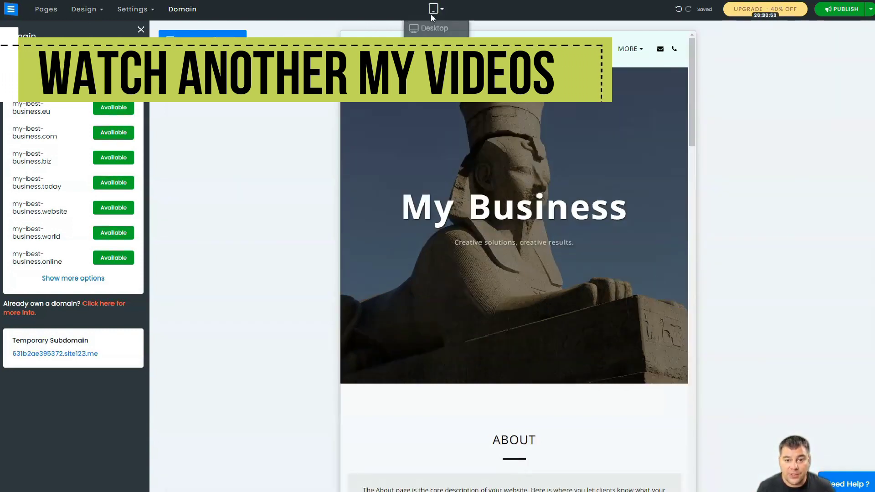
click(430, 64)
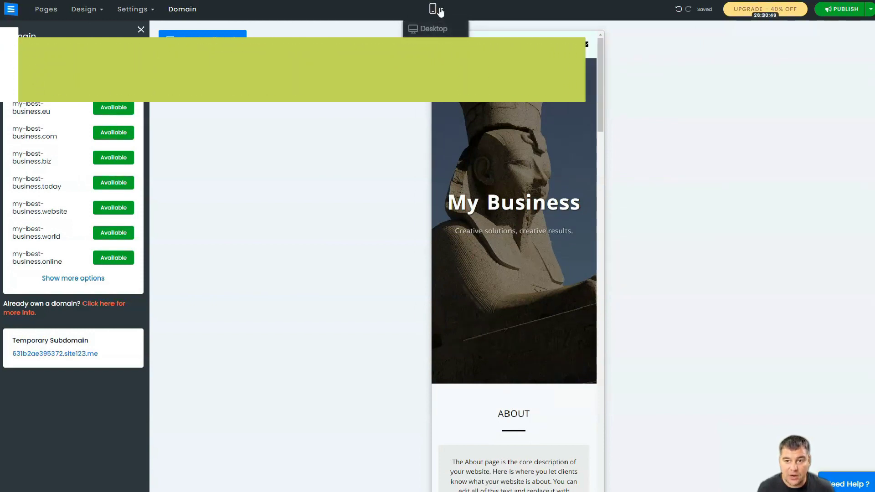
click(433, 31)
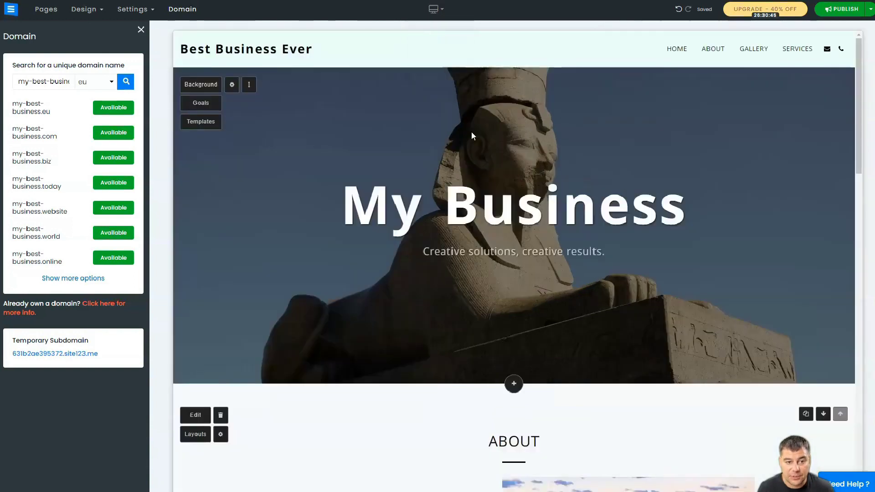
scroll(473, 130, down, 5)
scroll(474, 122, down, 10)
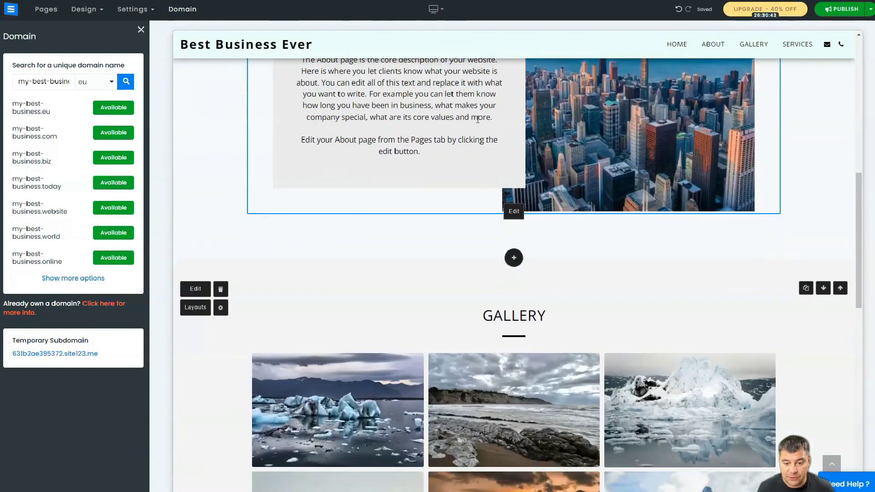
scroll(478, 127, up, 10)
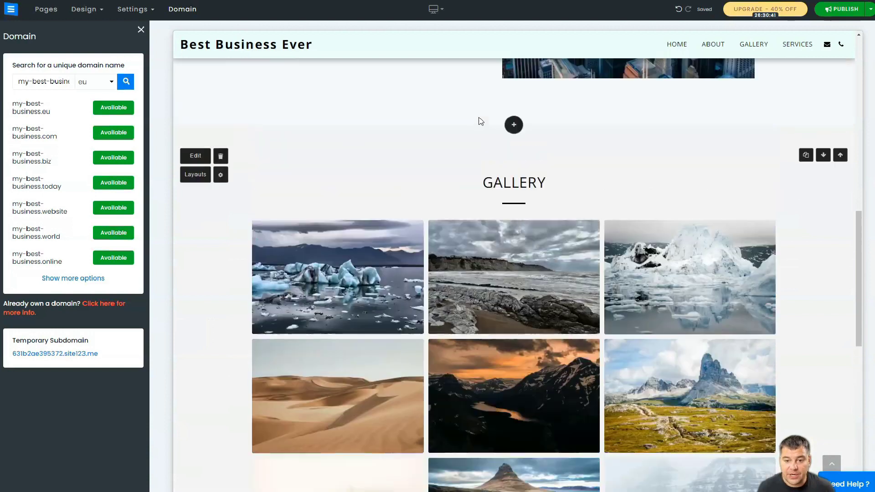
scroll(477, 138, up, 3)
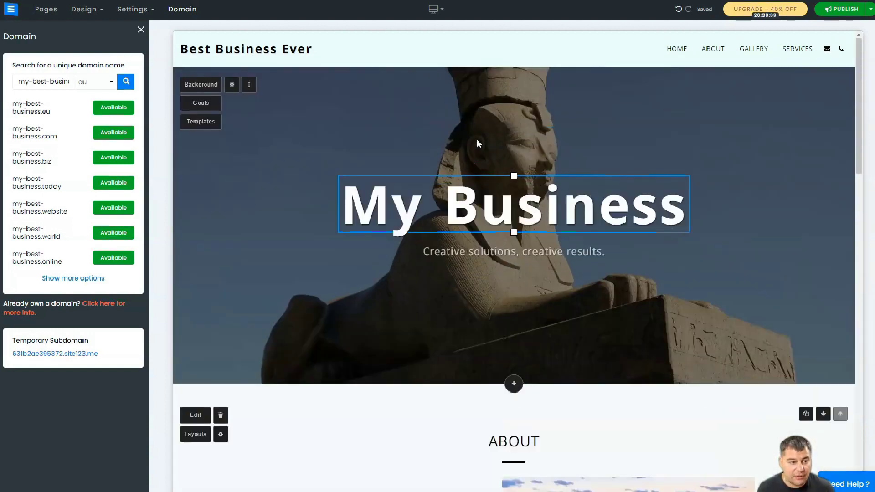
- Drag the Text Size slider to enlarge the 'Creative solutions, creative results.' subtitle from size 22
click(46, 10)
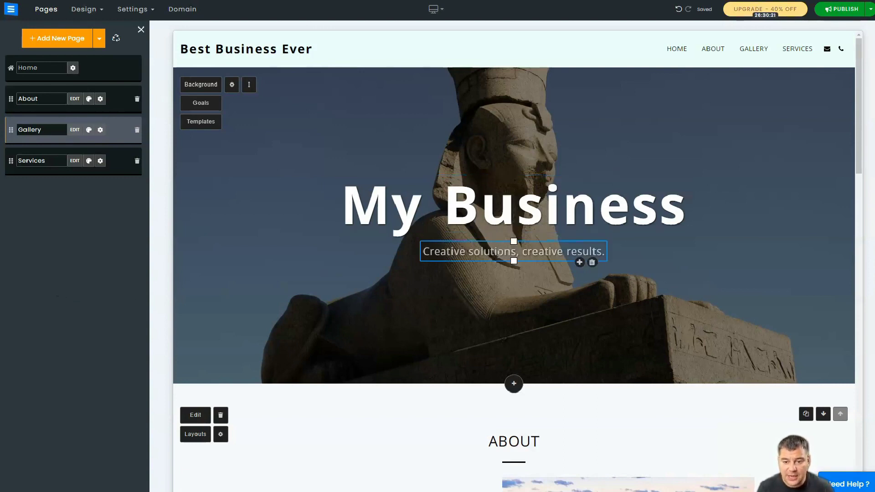
click(497, 252)
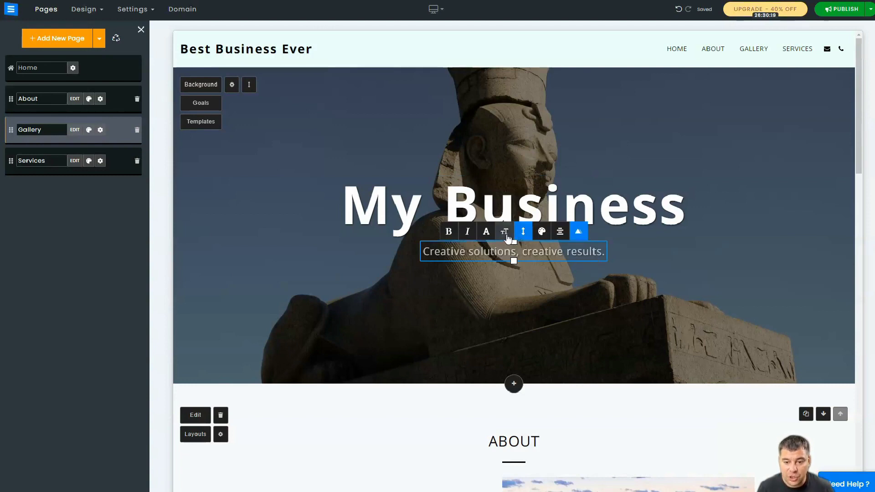
click(504, 232)
mouse_move(496, 151)
mouse_down()
mouse_move(516, 158)
mouse_move(506, 155)
mouse_up()
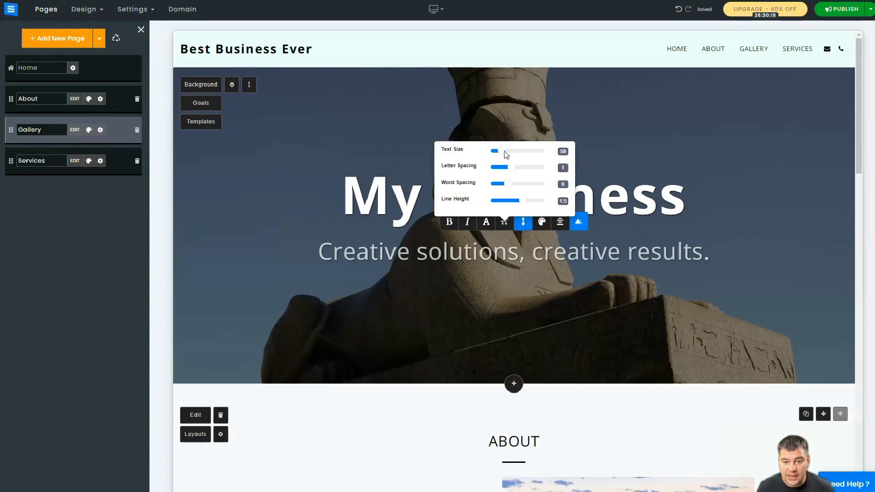